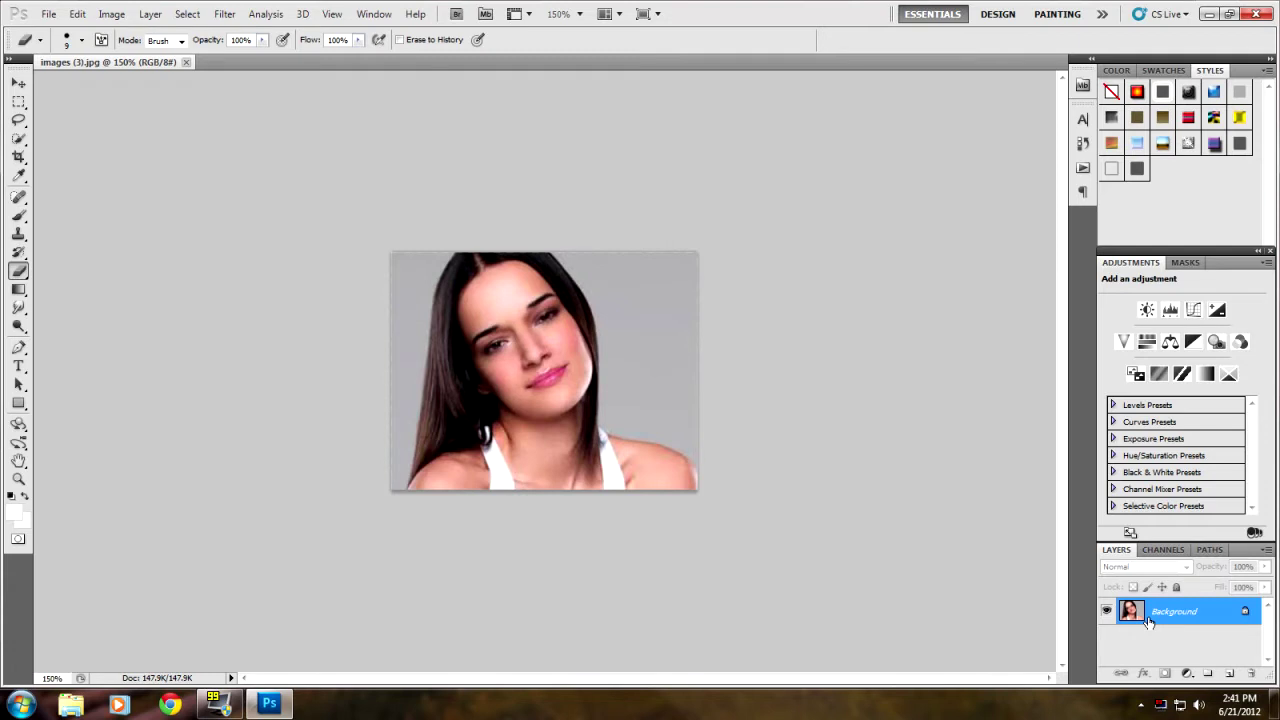
Step: Duplicate the Background layer and use Calculations to create a new channel from the Red channels with Vivid Light blending at 100% opacity
{"action": "key", "text": "ctrl+j"}
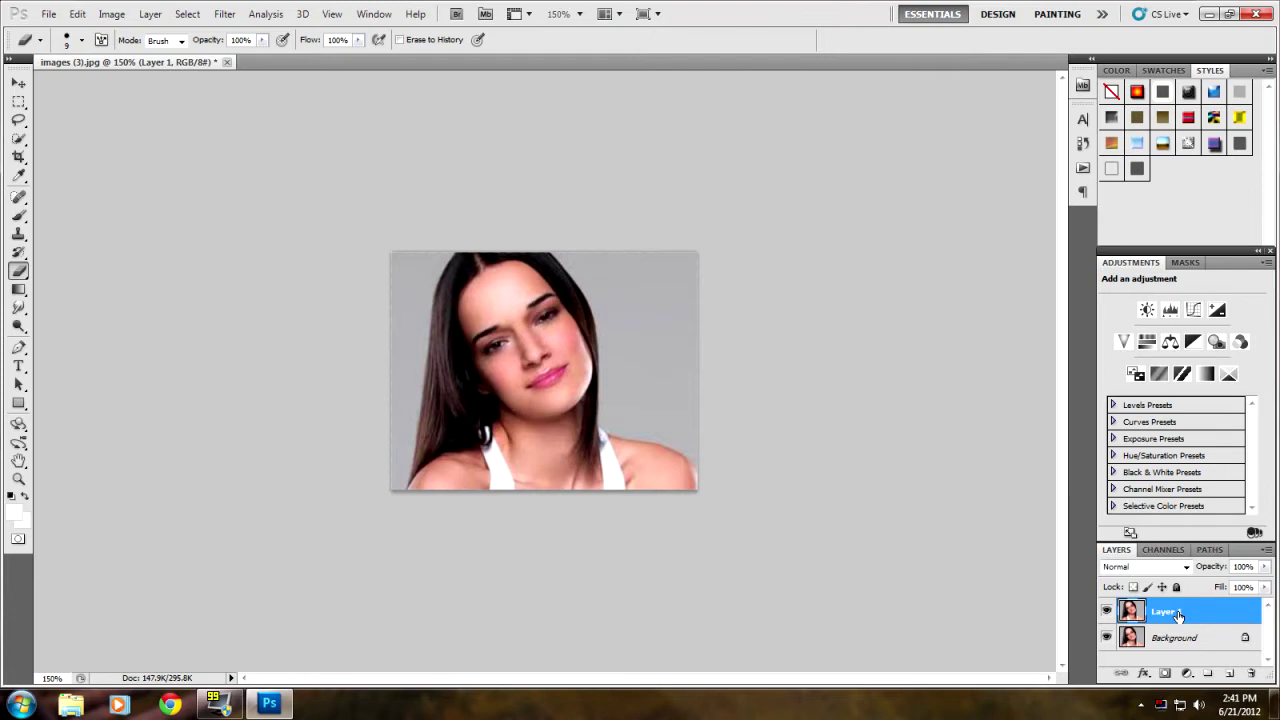
{"action": "left_click", "coordinate": [110, 20]}
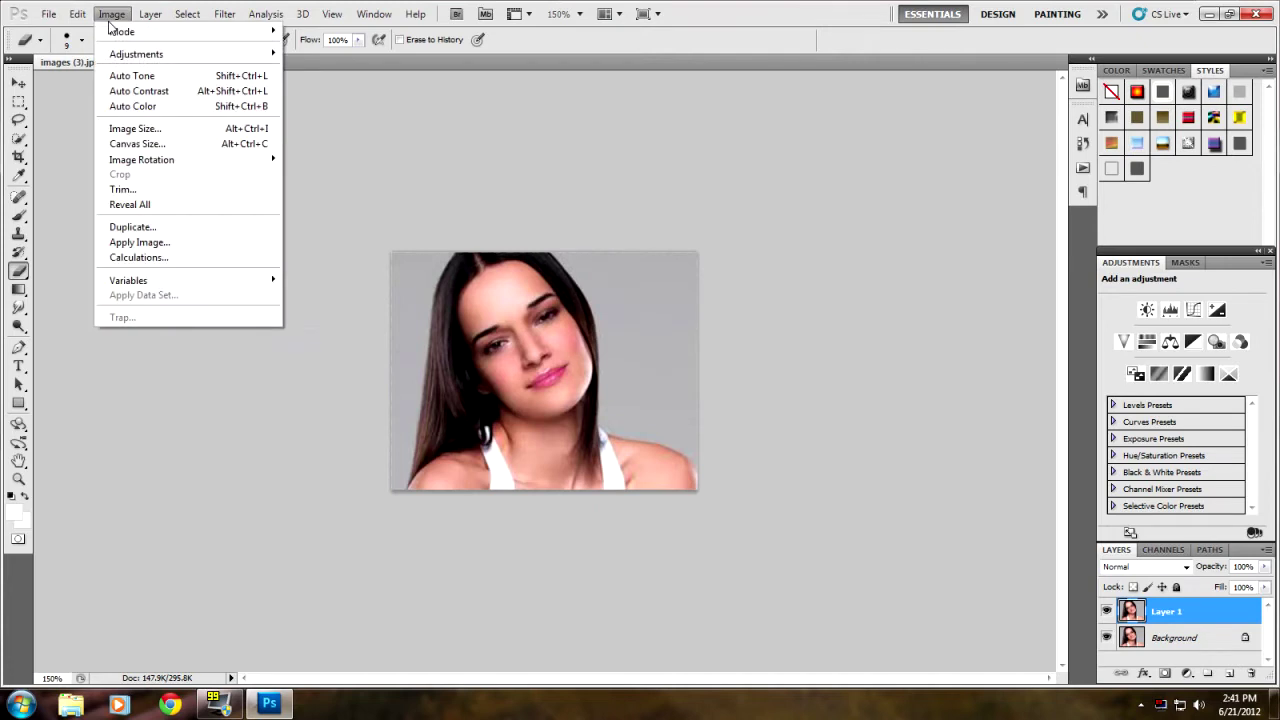
{"action": "left_click", "coordinate": [190, 258]}
{"action": "left_click_drag", "start_coordinate": [905, 90], "coordinate": [928, 88]}
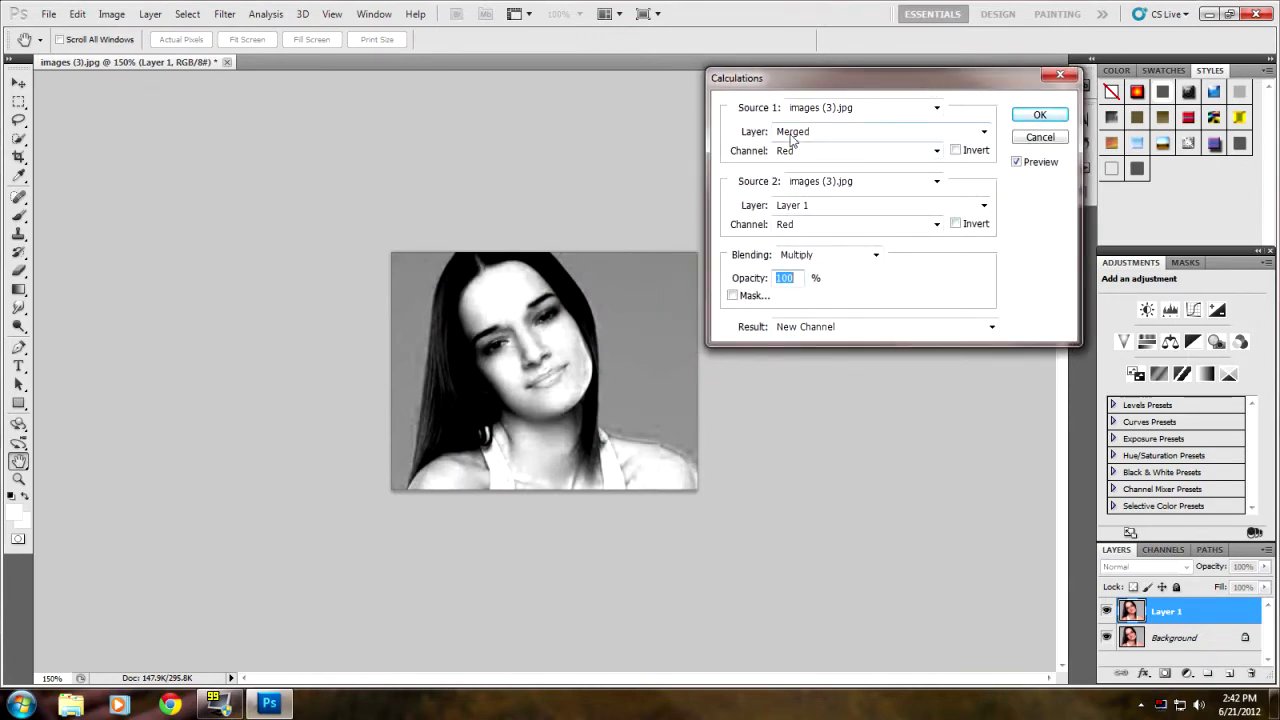
{"action": "left_click_drag", "start_coordinate": [847, 74], "coordinate": [826, 77]}
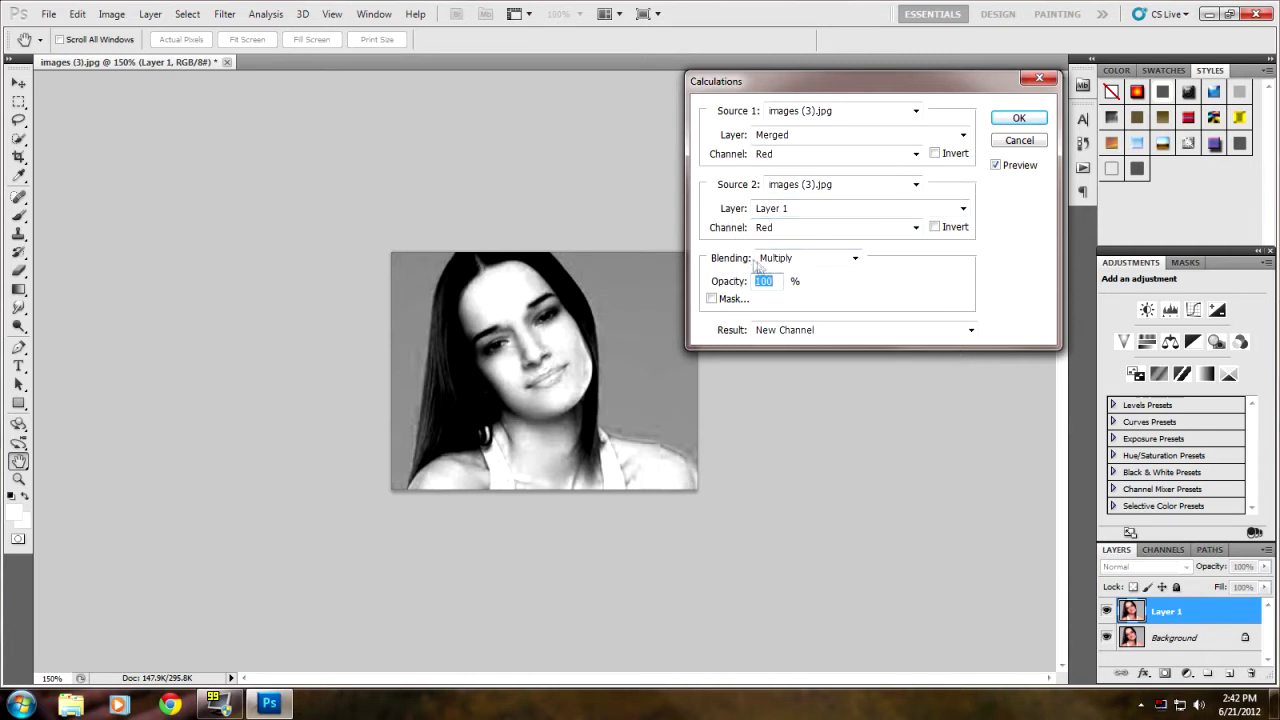
{"action": "left_click", "coordinate": [855, 259]}
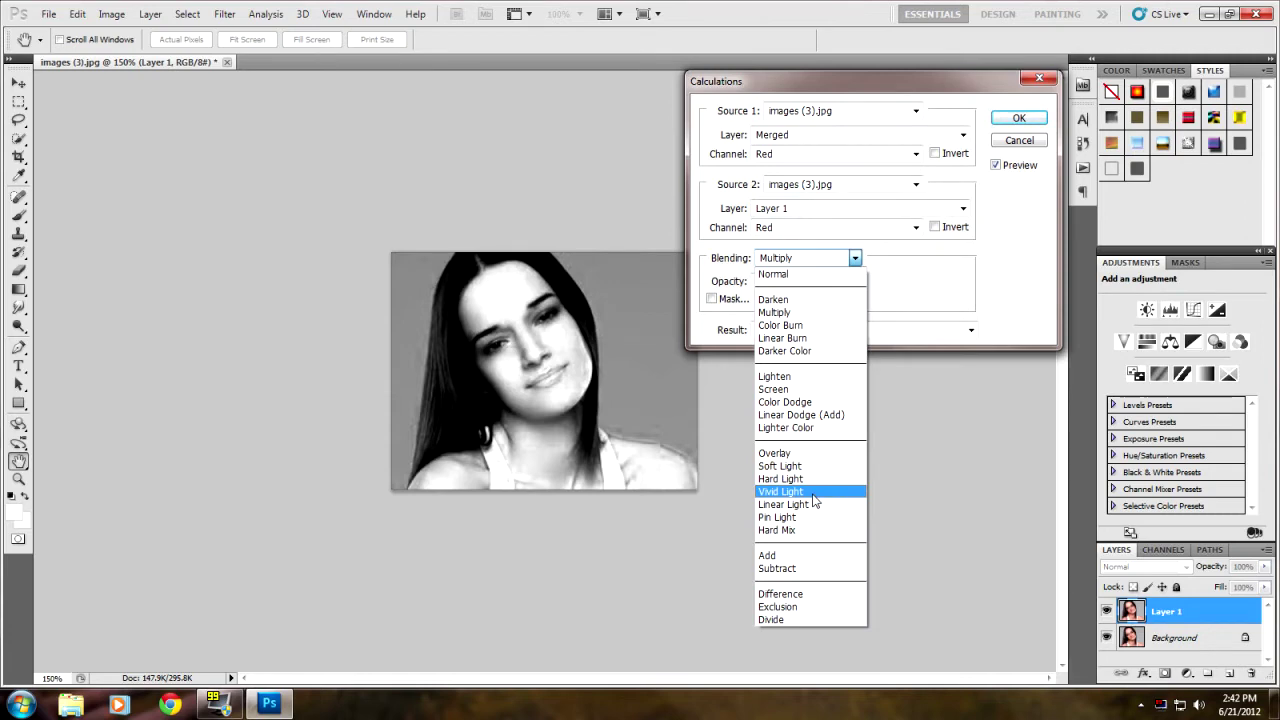
{"action": "left_click", "coordinate": [814, 492]}
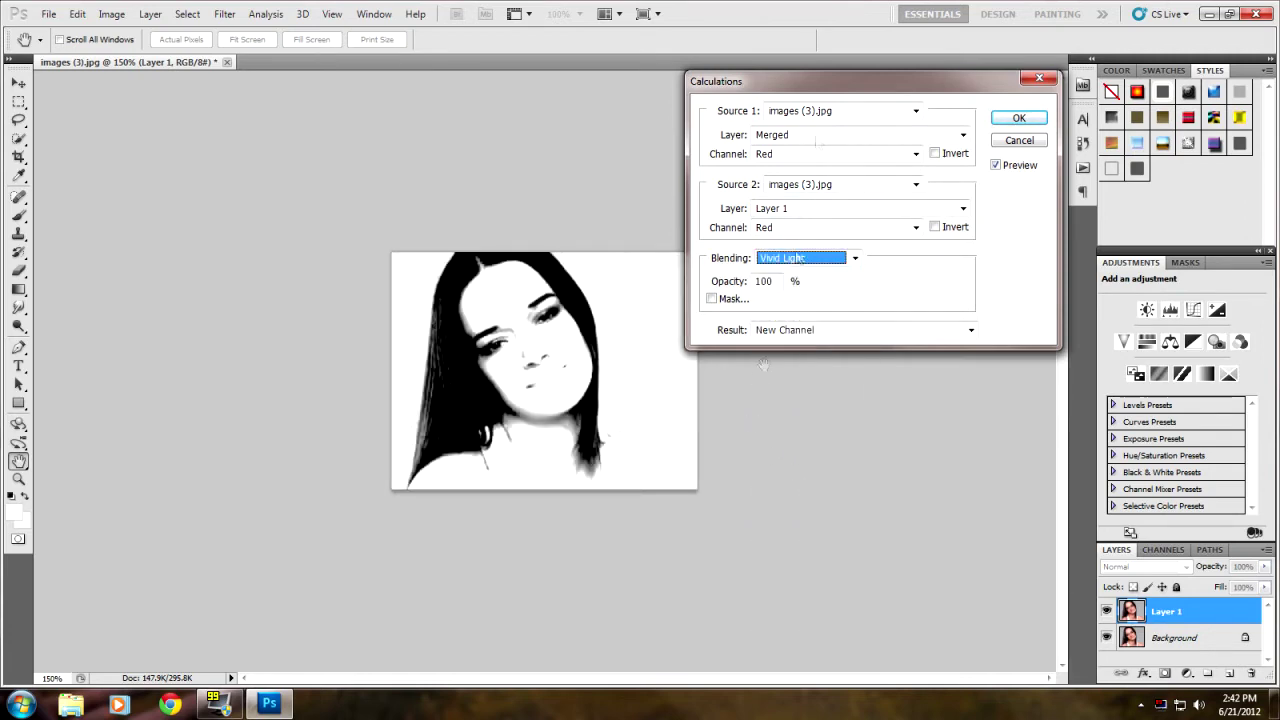
{"action": "left_click_drag", "start_coordinate": [830, 87], "coordinate": [850, 88]}
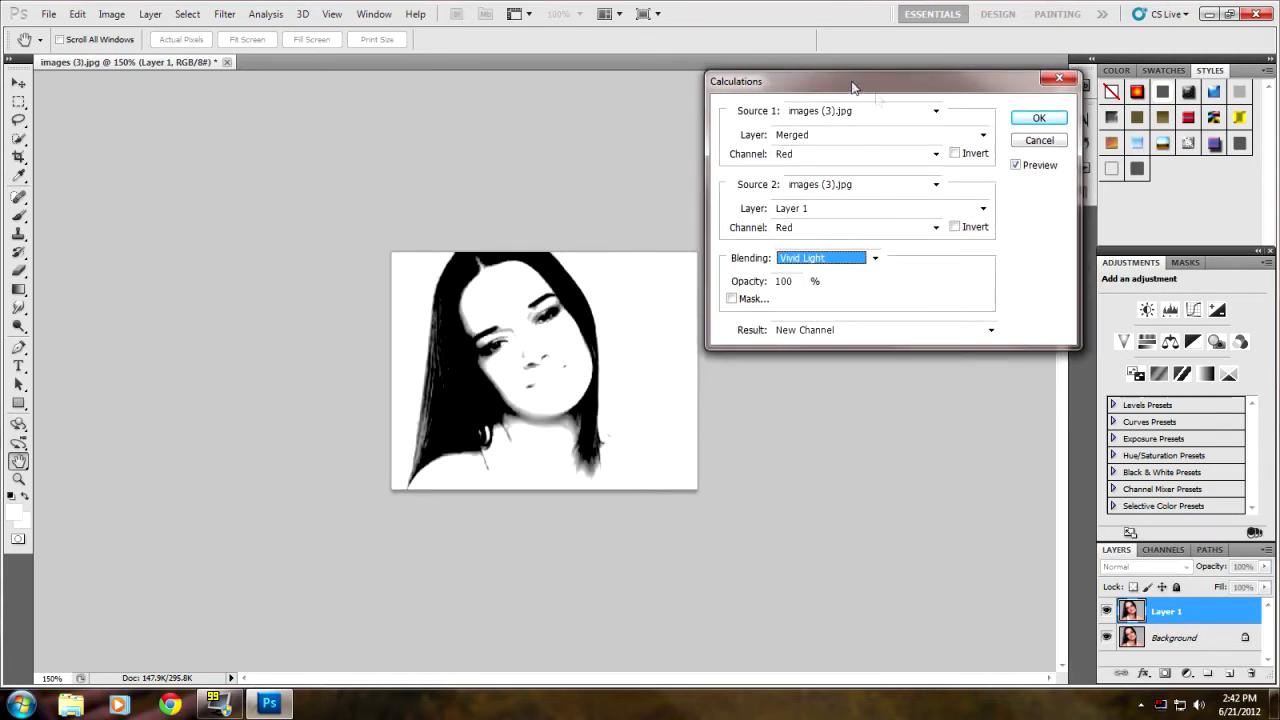
{"action": "left_click", "coordinate": [1036, 119]}
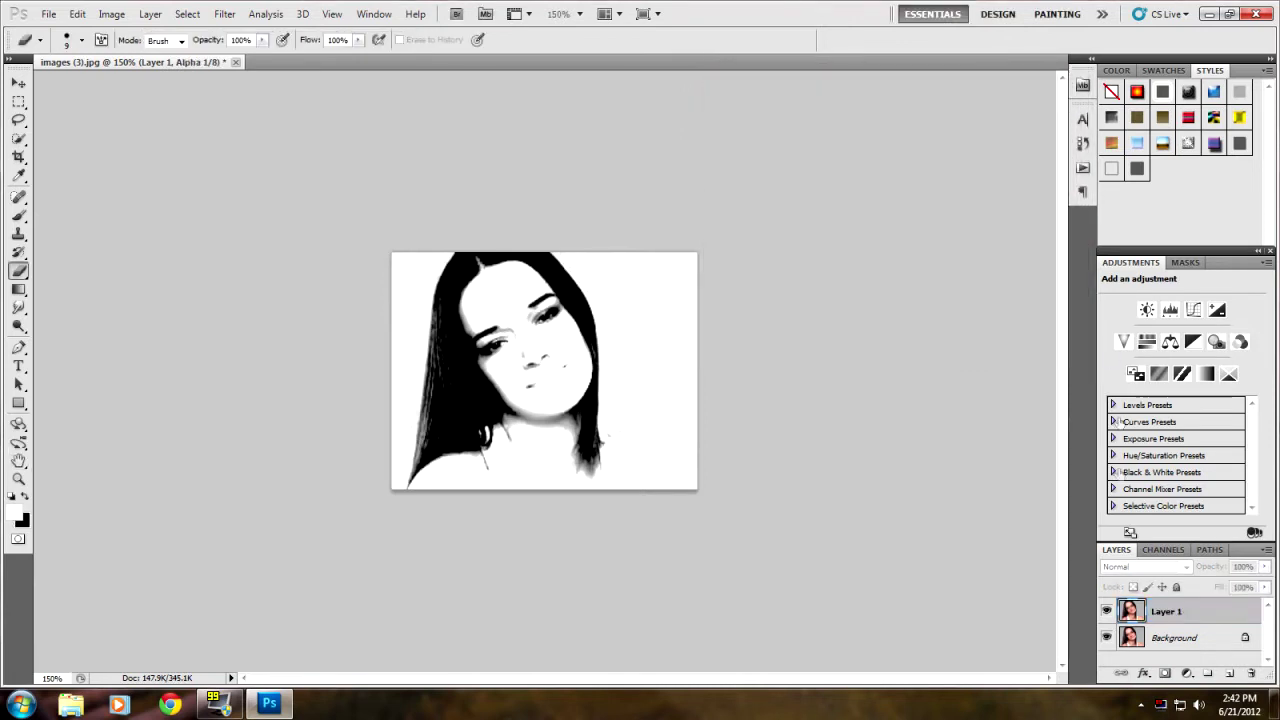
Step: Paint over the facial features and neck shadows in the Alpha 1 channel with a 15 px white brush, leaving only the hair black
{"action": "left_click", "coordinate": [1172, 549]}
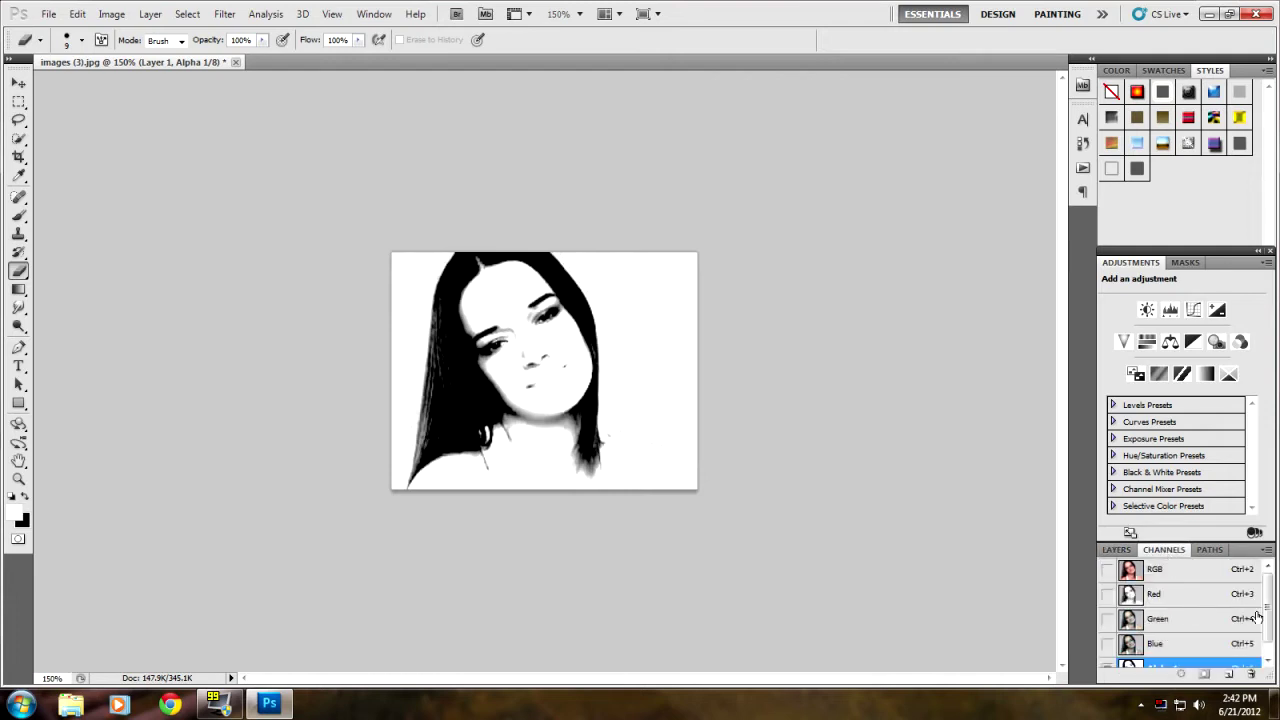
{"action": "left_click_drag", "start_coordinate": [1266, 620], "coordinate": [1268, 634]}
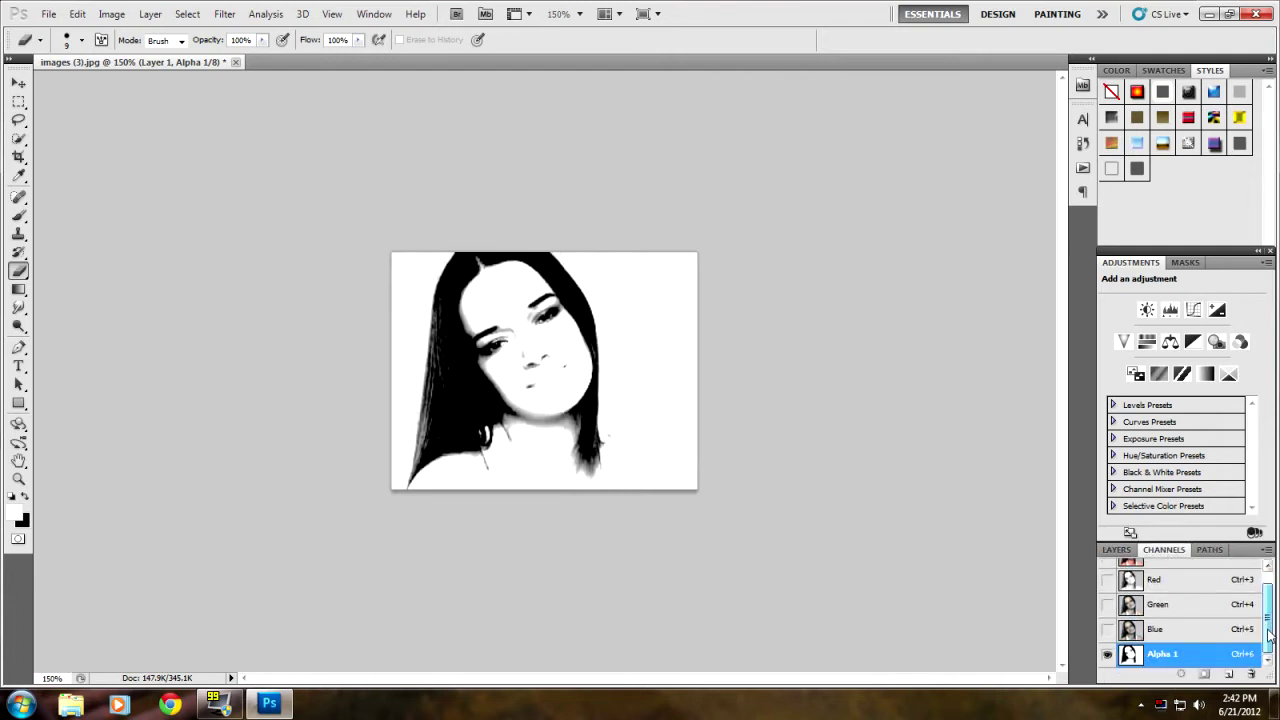
{"action": "mouse_move", "coordinate": [1270, 630]}
{"action": "left_mouse_down"}
{"action": "mouse_move", "coordinate": [1270, 617]}
{"action": "mouse_move", "coordinate": [1270, 631]}
{"action": "left_mouse_up"}
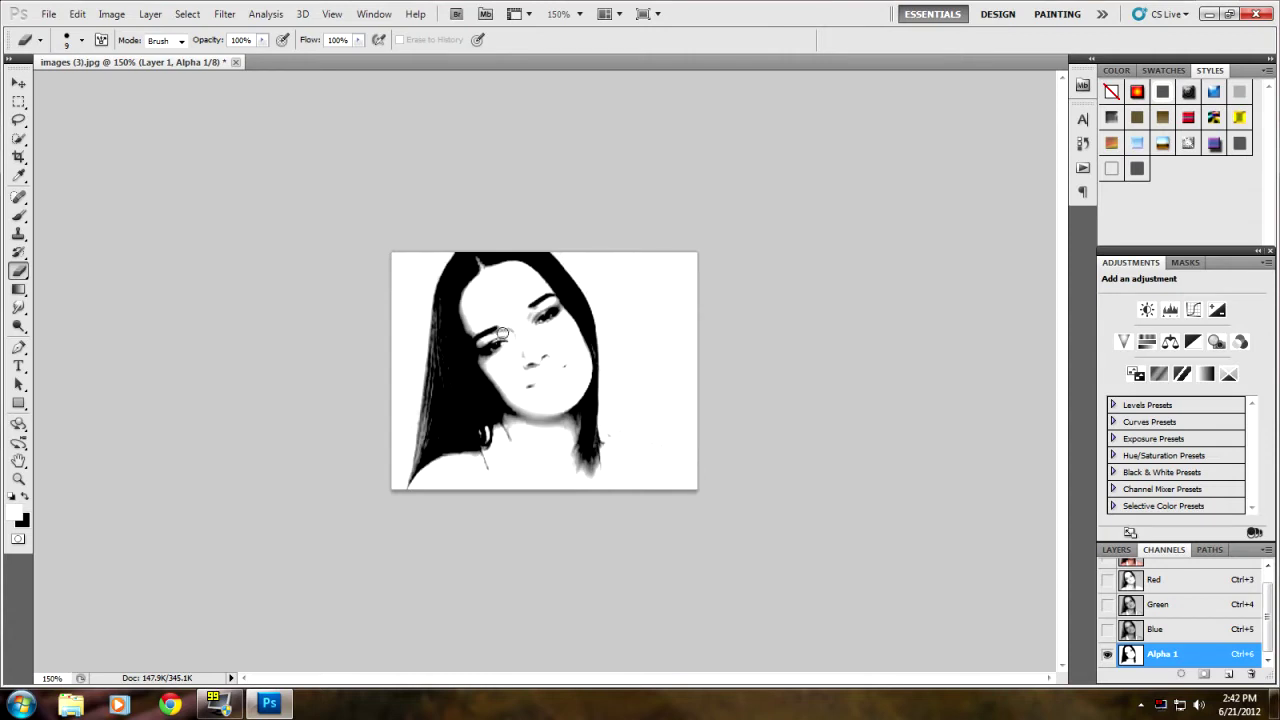
{"action": "left_click", "coordinate": [19, 217]}
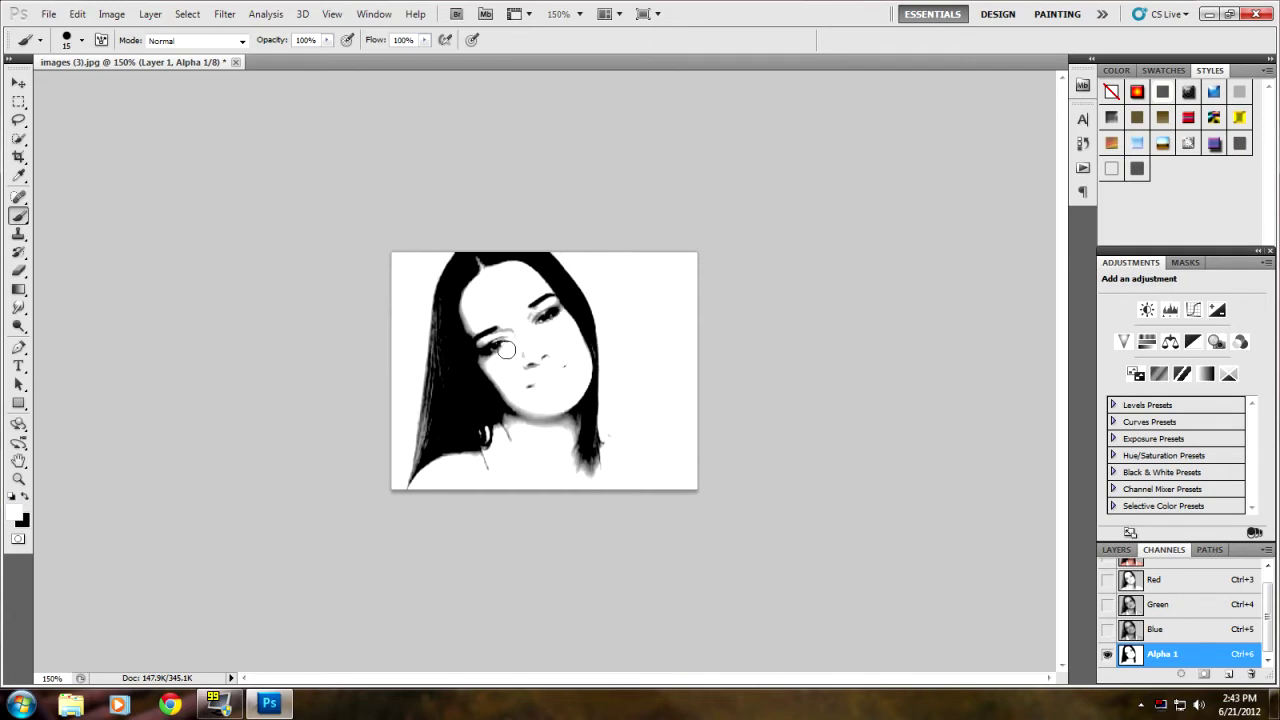
{"action": "mouse_move", "coordinate": [502, 347]}
{"action": "left_mouse_down"}
{"action": "mouse_move", "coordinate": [490, 333]}
{"action": "mouse_move", "coordinate": [485, 351]}
{"action": "mouse_move", "coordinate": [475, 325]}
{"action": "left_mouse_up"}
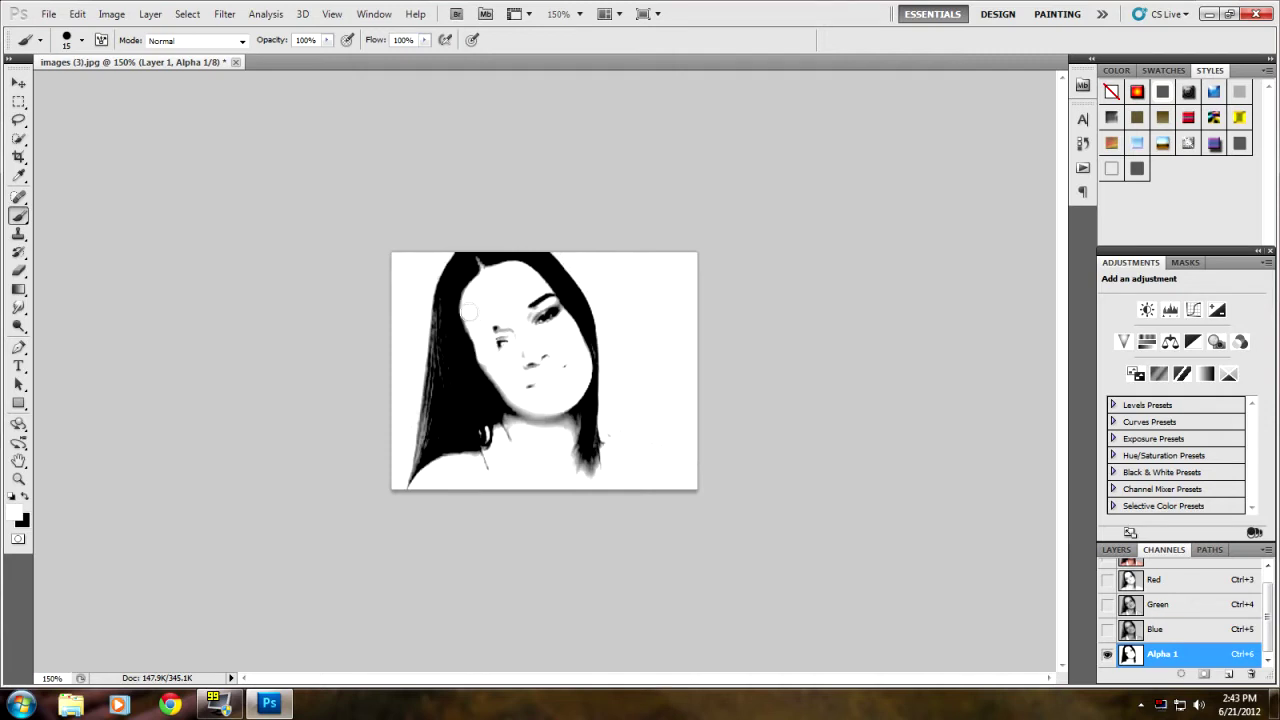
{"action": "mouse_move", "coordinate": [520, 324]}
{"action": "left_mouse_down"}
{"action": "mouse_move", "coordinate": [498, 337]}
{"action": "mouse_move", "coordinate": [530, 306]}
{"action": "mouse_move", "coordinate": [548, 316]}
{"action": "mouse_move", "coordinate": [540, 300]}
{"action": "left_mouse_up"}
{"action": "mouse_move", "coordinate": [546, 350]}
{"action": "left_mouse_down"}
{"action": "mouse_move", "coordinate": [539, 408]}
{"action": "mouse_move", "coordinate": [521, 329]}
{"action": "mouse_move", "coordinate": [540, 383]}
{"action": "mouse_move", "coordinate": [540, 361]}
{"action": "mouse_move", "coordinate": [564, 372]}
{"action": "mouse_move", "coordinate": [529, 391]}
{"action": "mouse_move", "coordinate": [525, 417]}
{"action": "mouse_move", "coordinate": [565, 424]}
{"action": "mouse_move", "coordinate": [547, 426]}
{"action": "mouse_move", "coordinate": [492, 367]}
{"action": "left_mouse_up"}
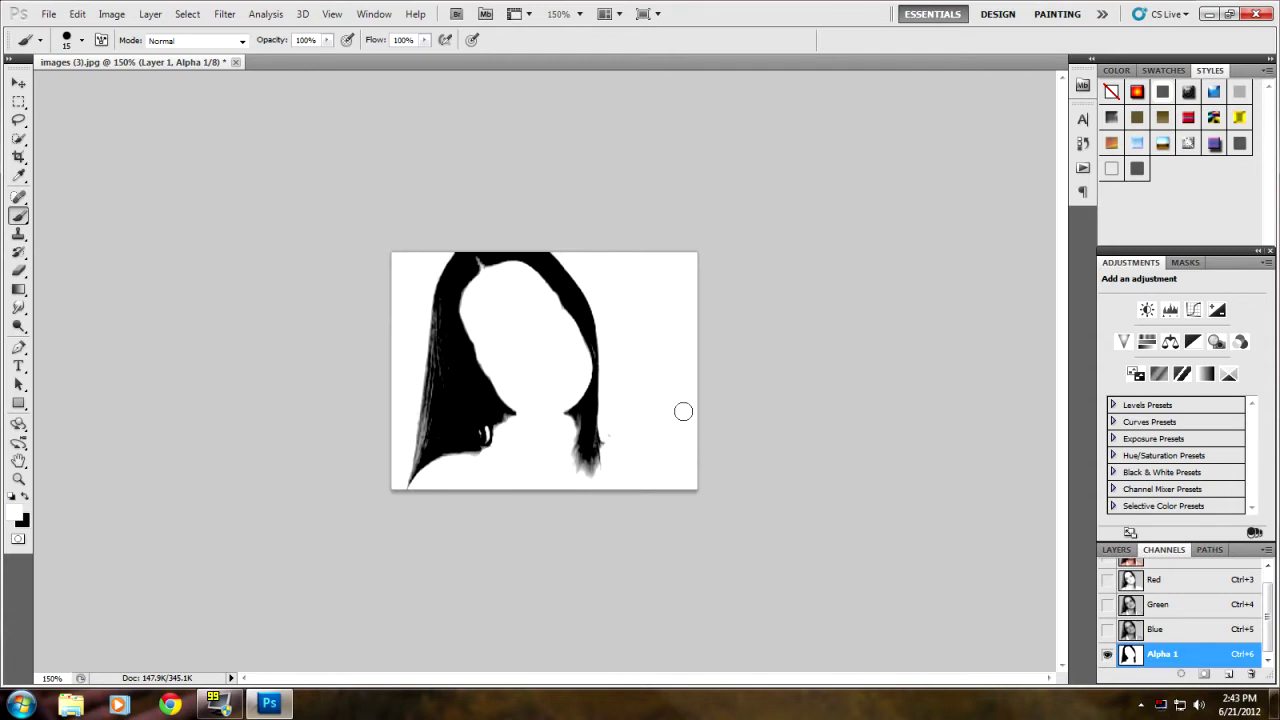
Step: Load the Alpha 1 channel as a selection, invert it to select the hair, and switch to the Quick Selection tool
{"action": "left_click", "coordinate": [1160, 662], "text": "ctrl"}
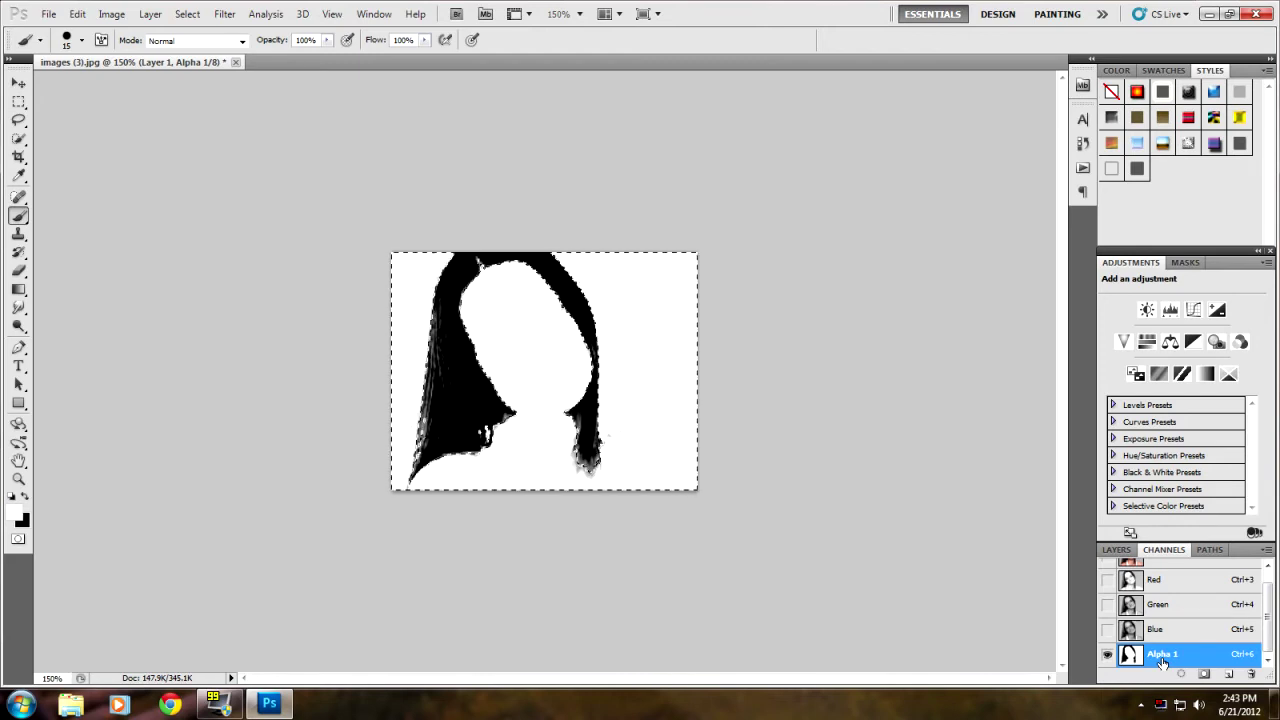
{"action": "key", "text": "ctrl+shift+i"}
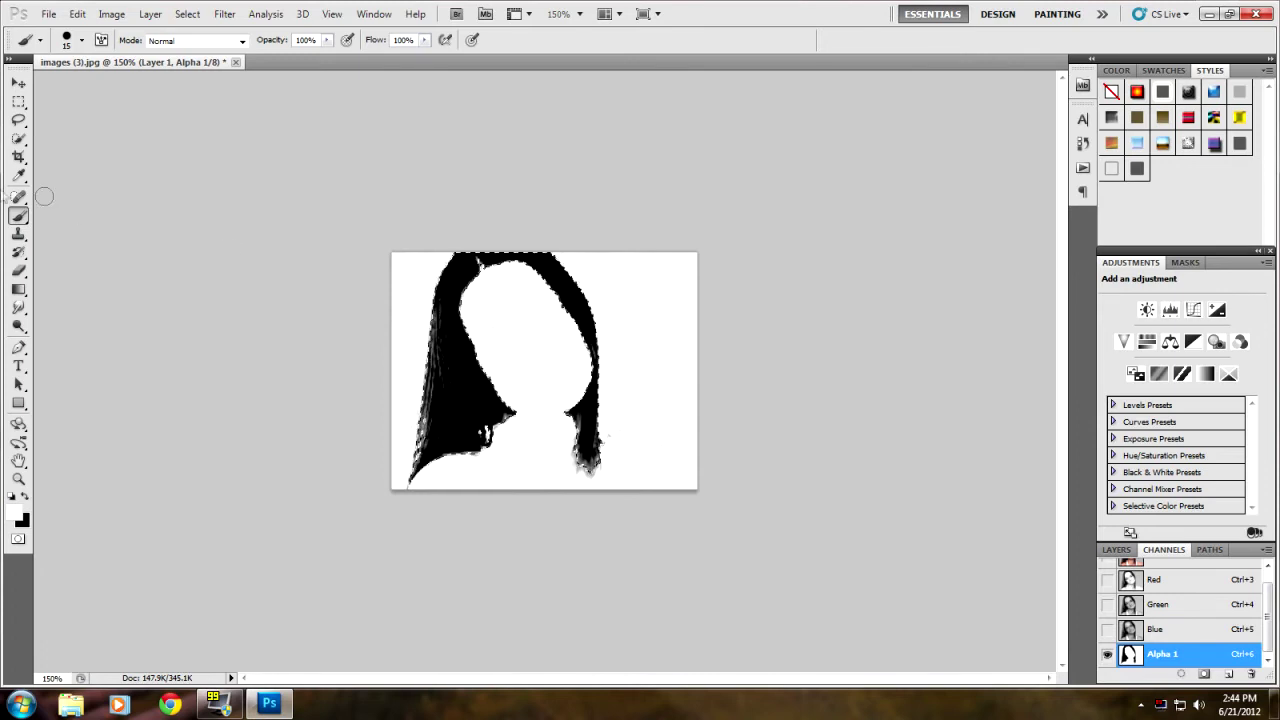
{"action": "left_click", "coordinate": [18, 143]}
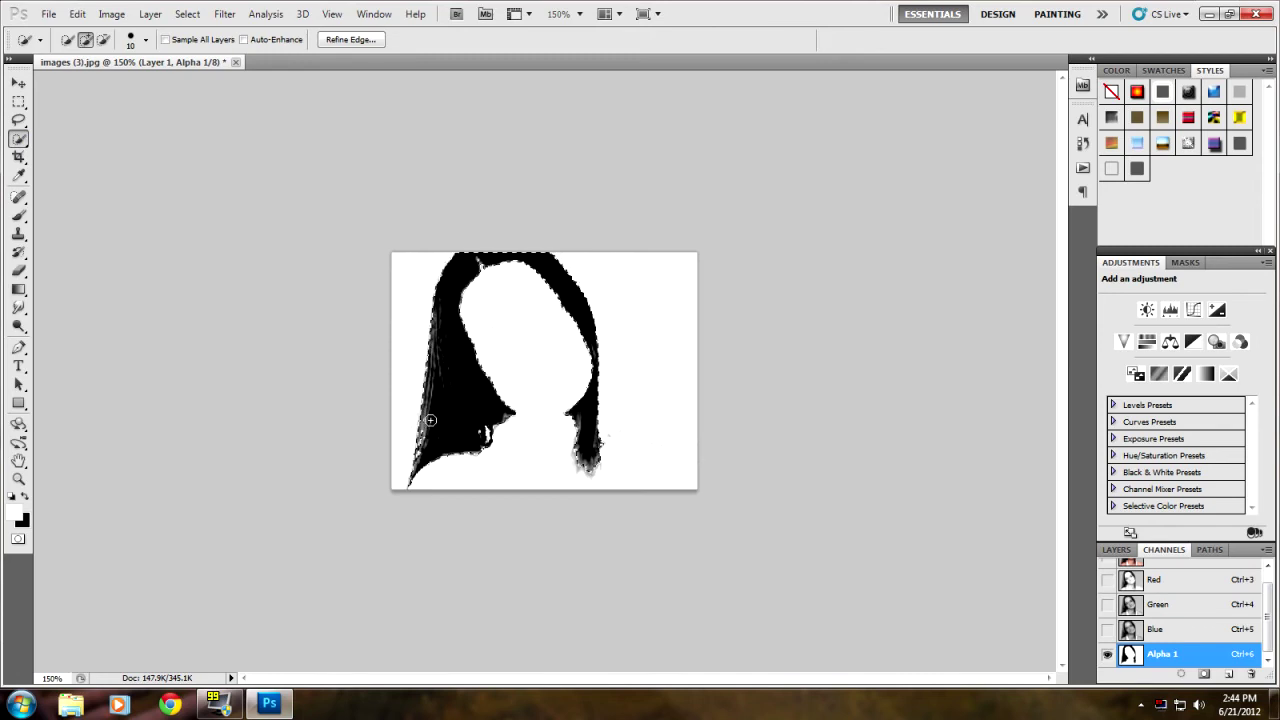
{"action": "left_click", "coordinate": [19, 141]}
{"action": "left_click", "coordinate": [19, 141]}
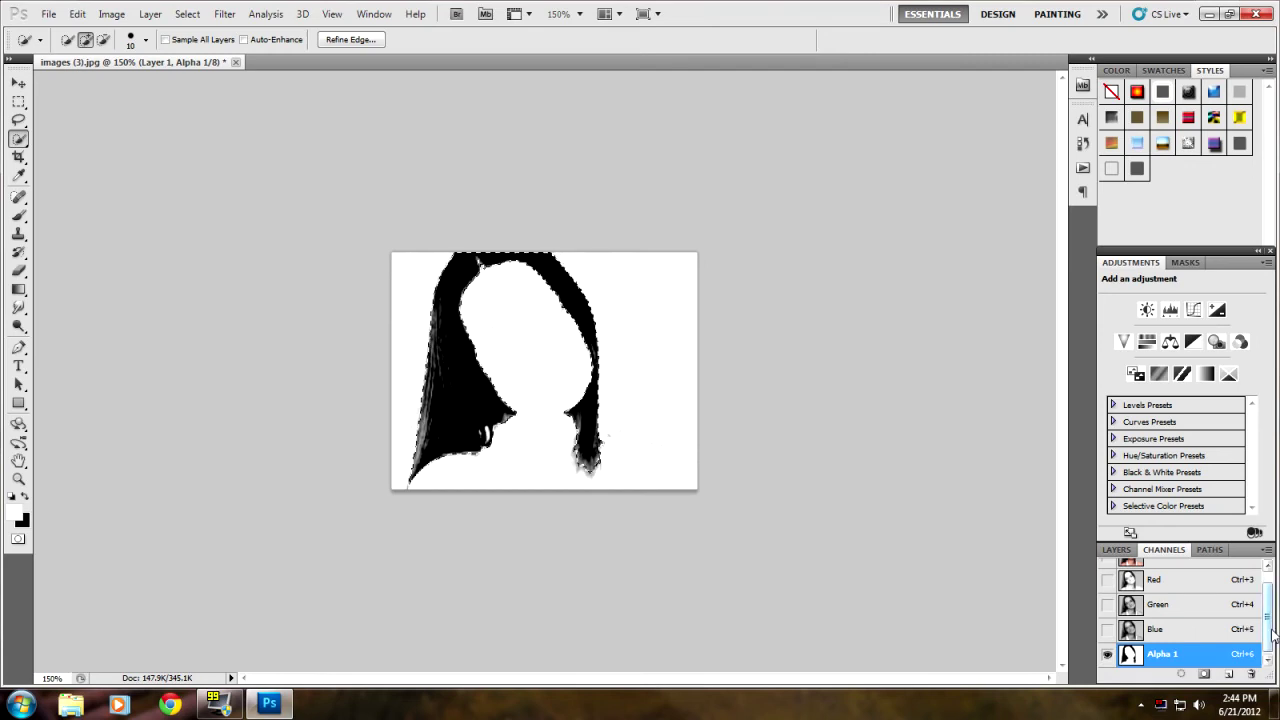
Step: Show the RGB composite, hide the Alpha 1 channel, and make the RGB channels active
{"action": "scroll", "coordinate": [1272, 634], "scroll_direction": "up", "scroll_amount": 1}
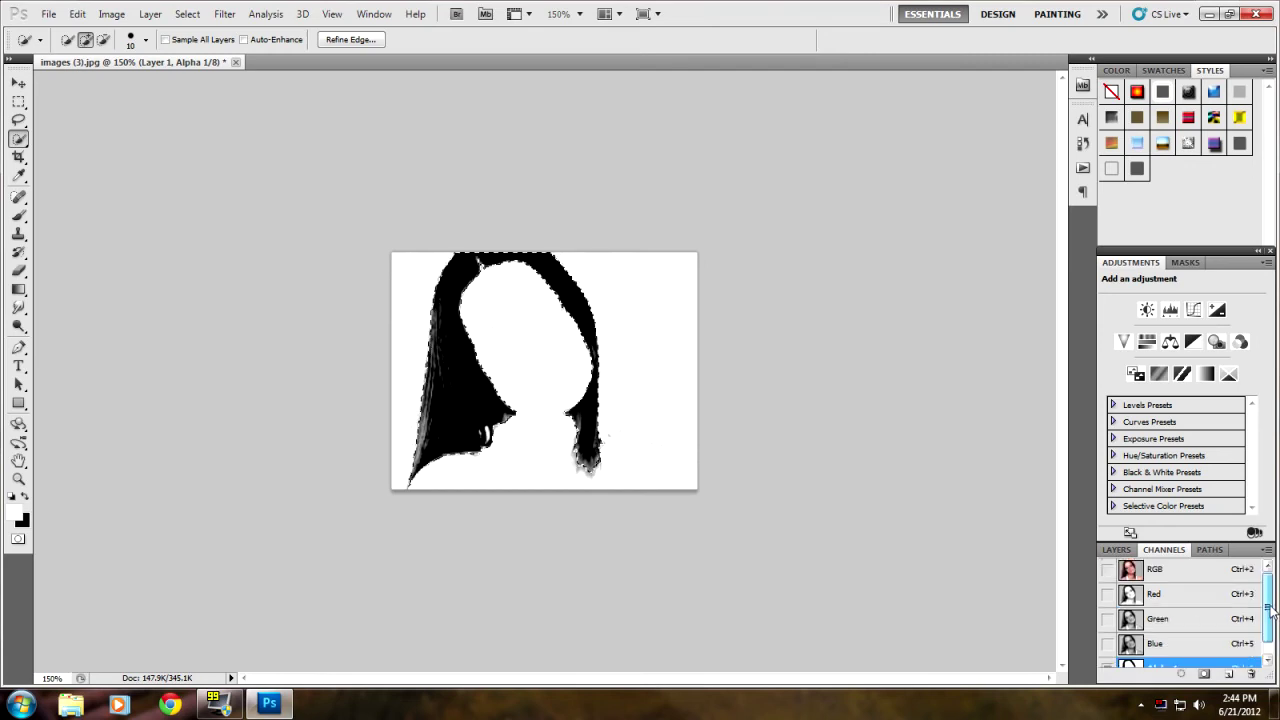
{"action": "left_click", "coordinate": [1108, 570]}
{"action": "scroll", "coordinate": [1273, 643], "scroll_direction": "down", "scroll_amount": 1}
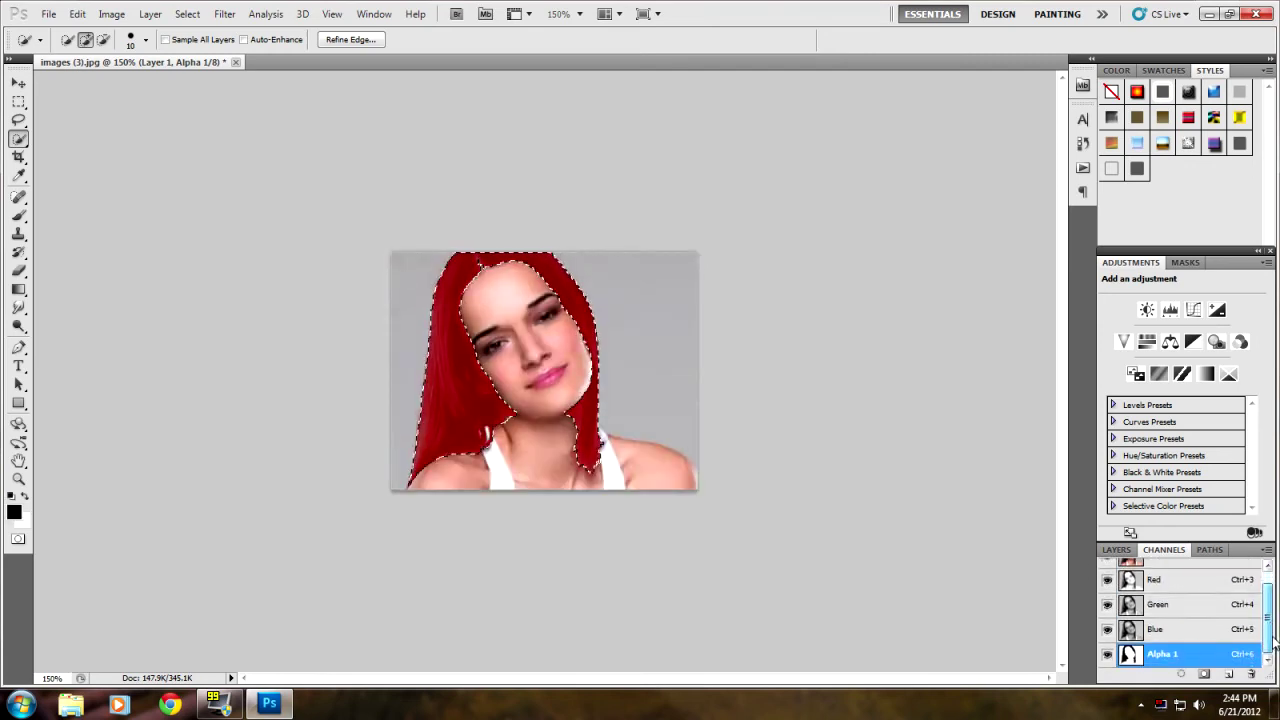
{"action": "left_click", "coordinate": [1107, 654]}
{"action": "scroll", "coordinate": [1273, 625], "scroll_direction": "up", "scroll_amount": 1}
{"action": "scroll", "coordinate": [1273, 625], "scroll_direction": "up", "scroll_amount": 1}
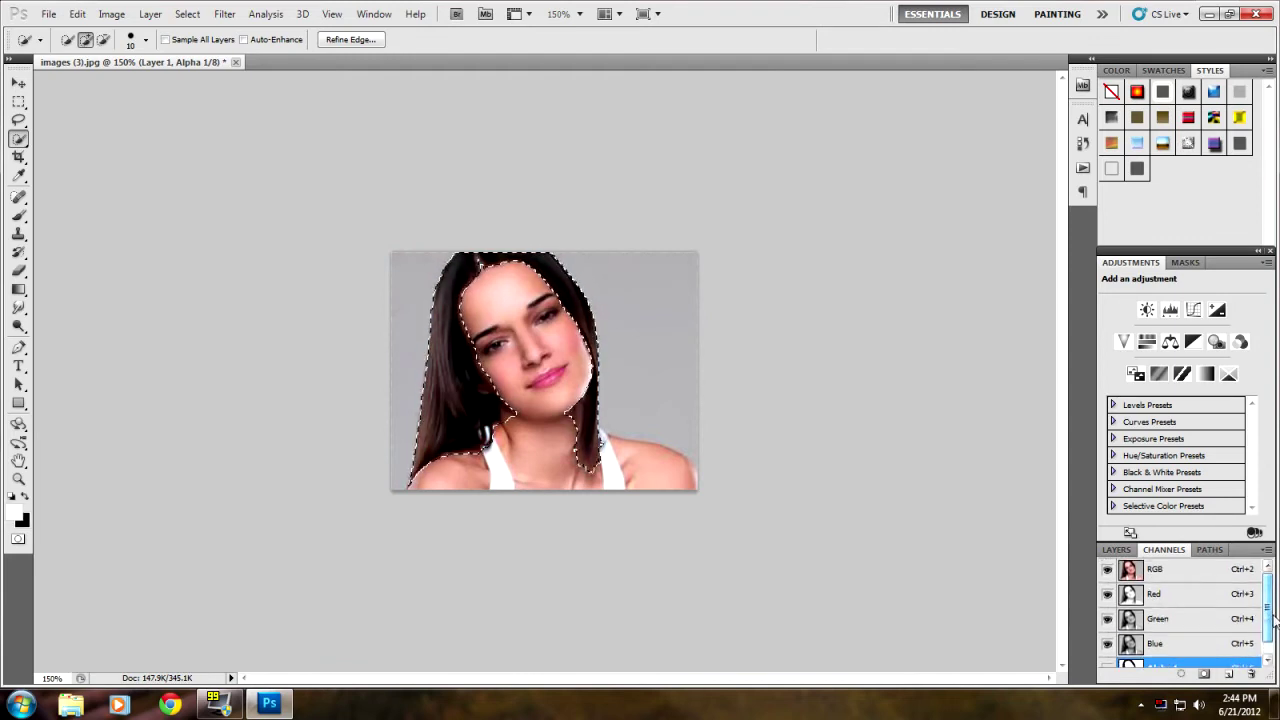
{"action": "left_click", "coordinate": [1180, 575]}
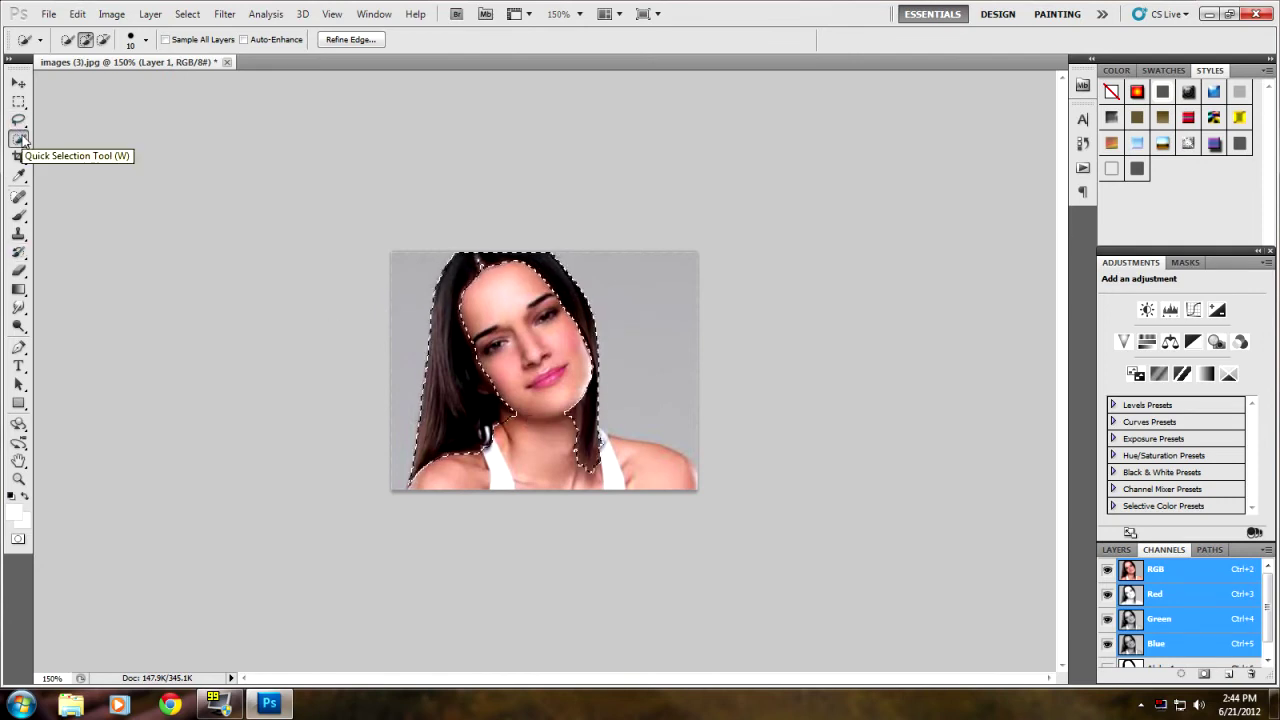
Step: Refine the hair selection along the face, neck and hair ends with the Quick Selection tool, adding and subtracting areas
{"action": "key", "text": "alt"}
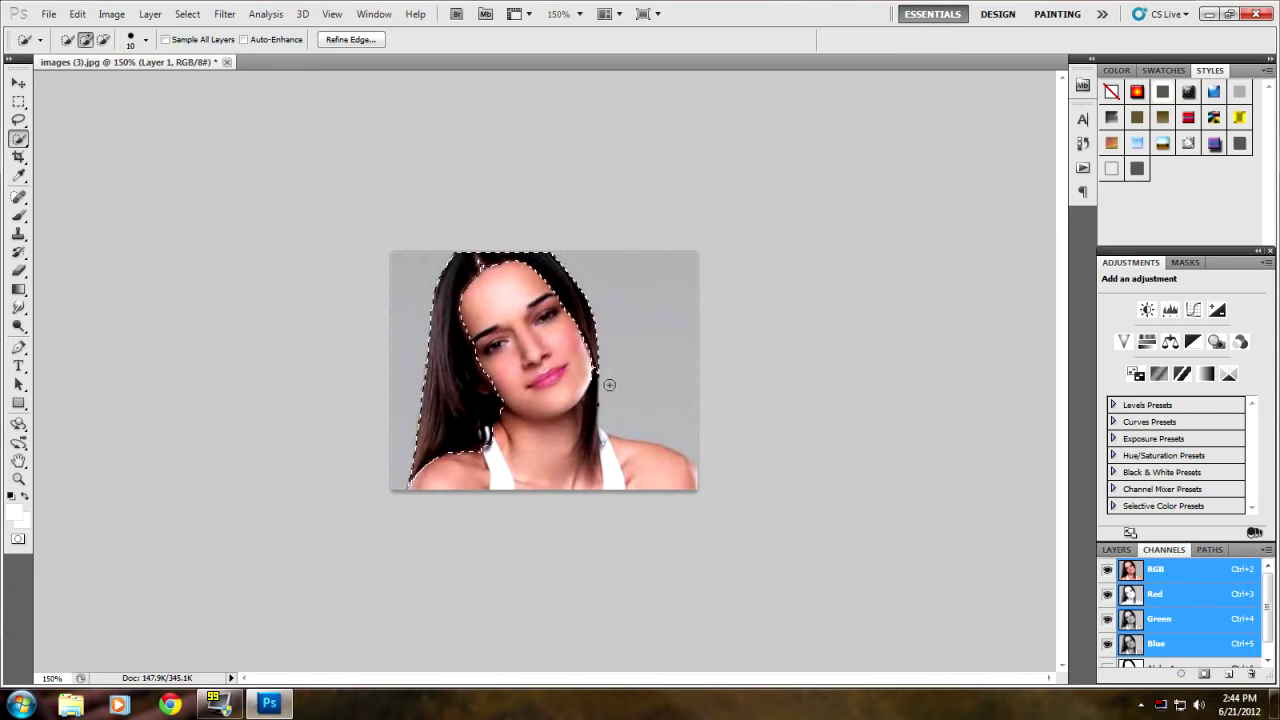
{"action": "key", "text": "alt"}
{"action": "key", "text": "alt"}
{"action": "key", "text": "alt"}
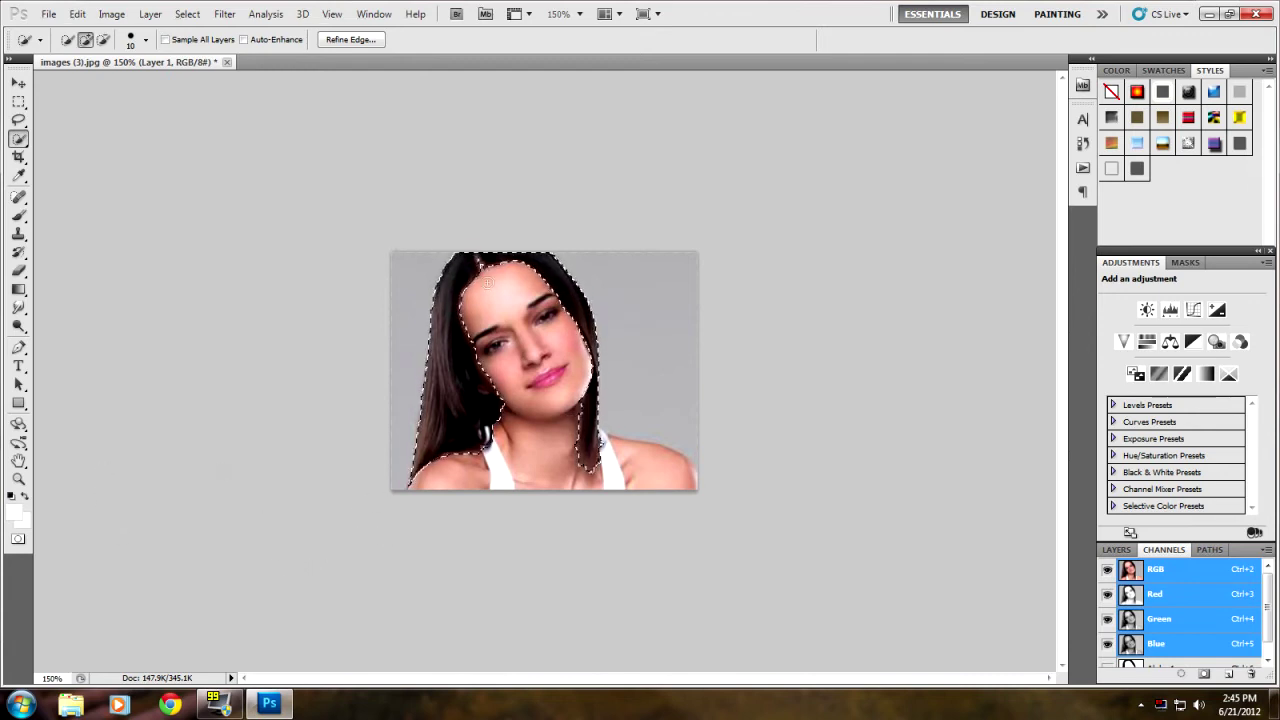
{"action": "key", "text": "alt"}
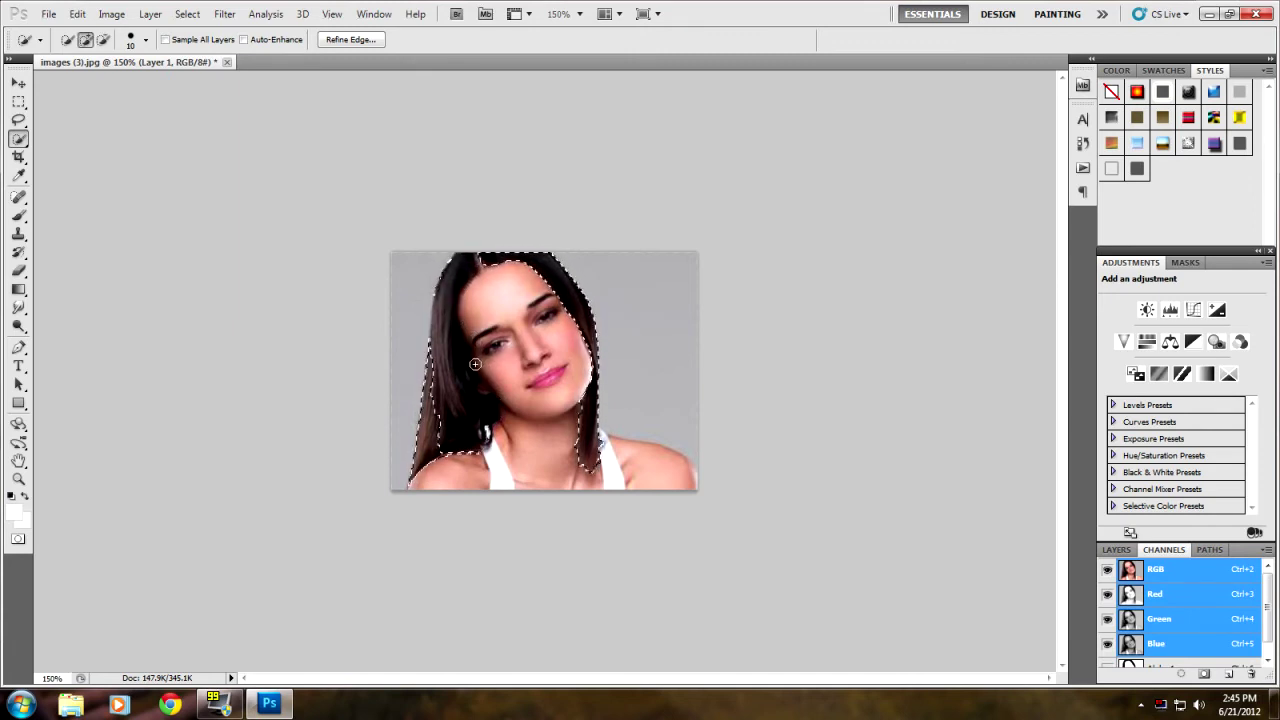
Step: Recolor the selected hair with the Variations adjustment by applying More Red twice to the midtones, and deselect
{"action": "left_click", "coordinate": [107, 16]}
{"action": "mouse_move", "coordinate": [146, 62]}
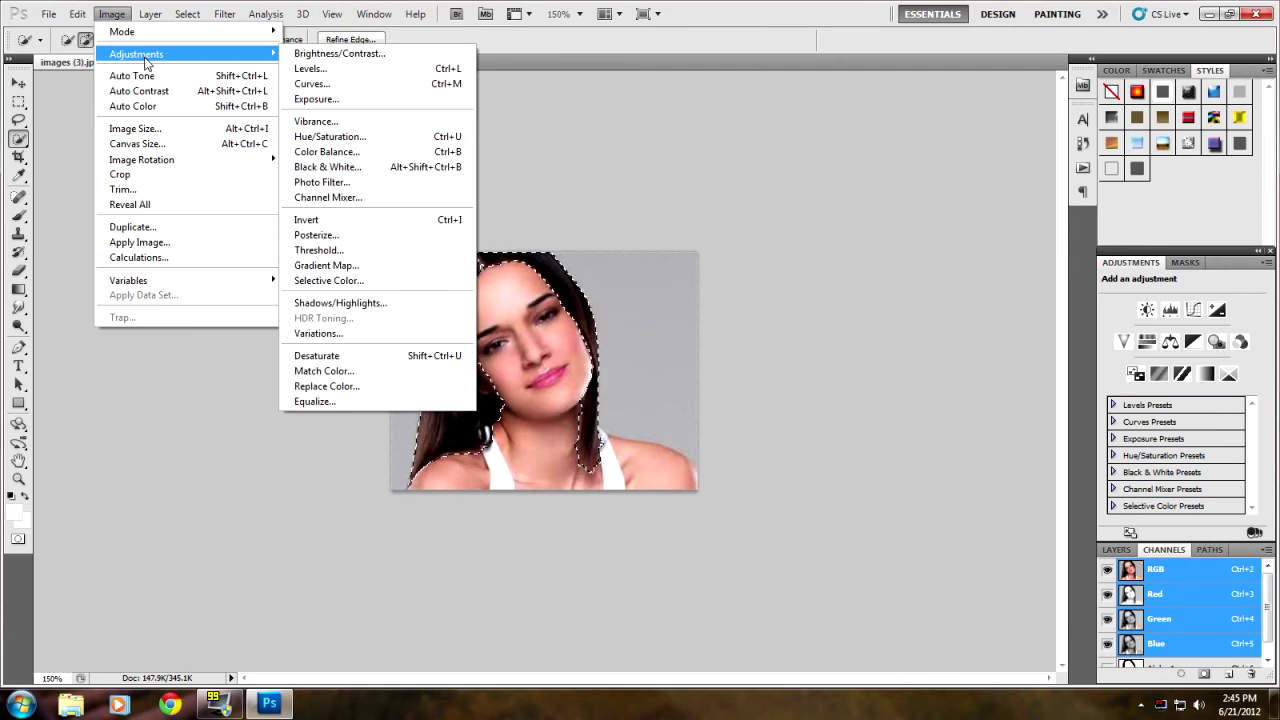
{"action": "left_click", "coordinate": [330, 341]}
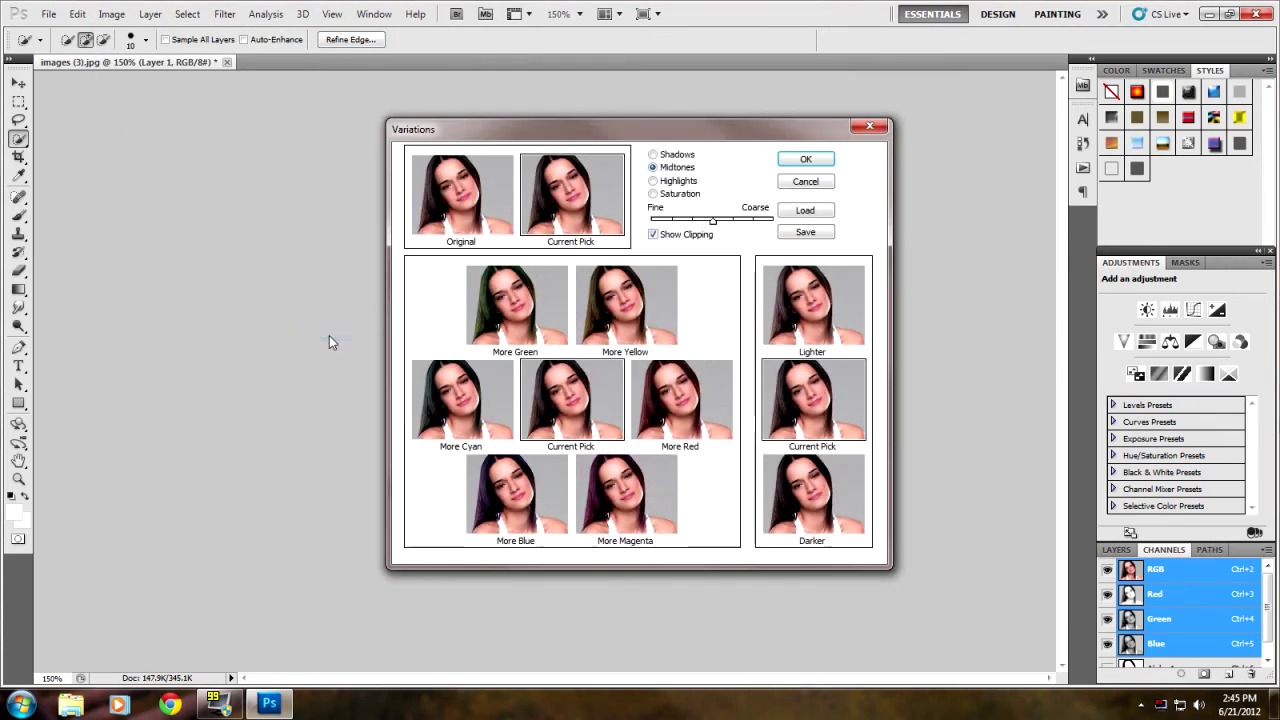
{"action": "left_click_drag", "start_coordinate": [673, 140], "coordinate": [955, 97]}
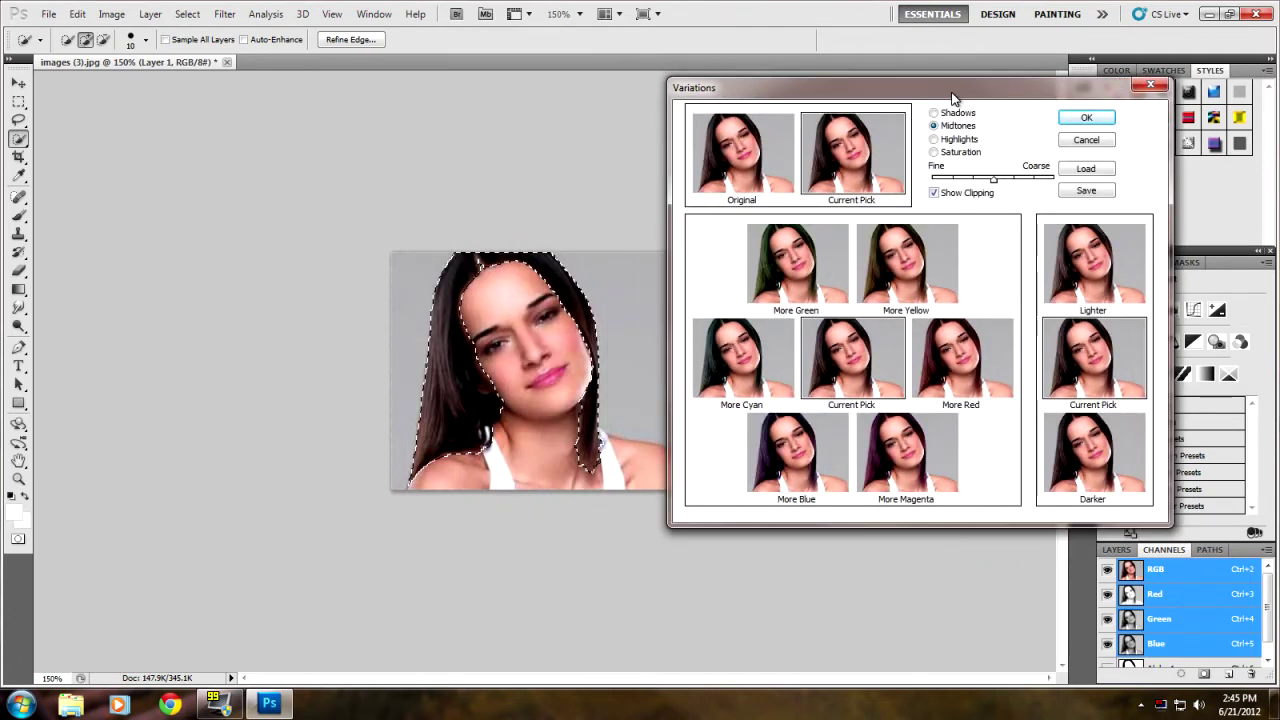
{"action": "left_click", "coordinate": [977, 367]}
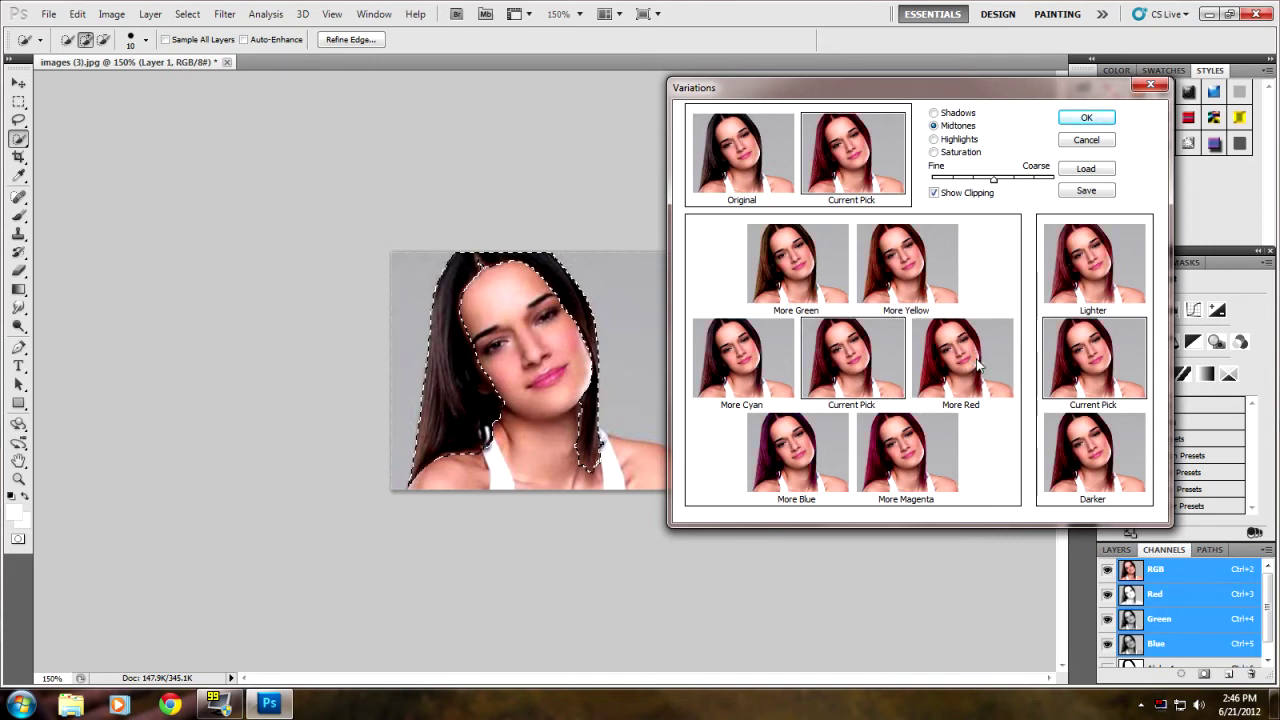
{"action": "left_click", "coordinate": [972, 373]}
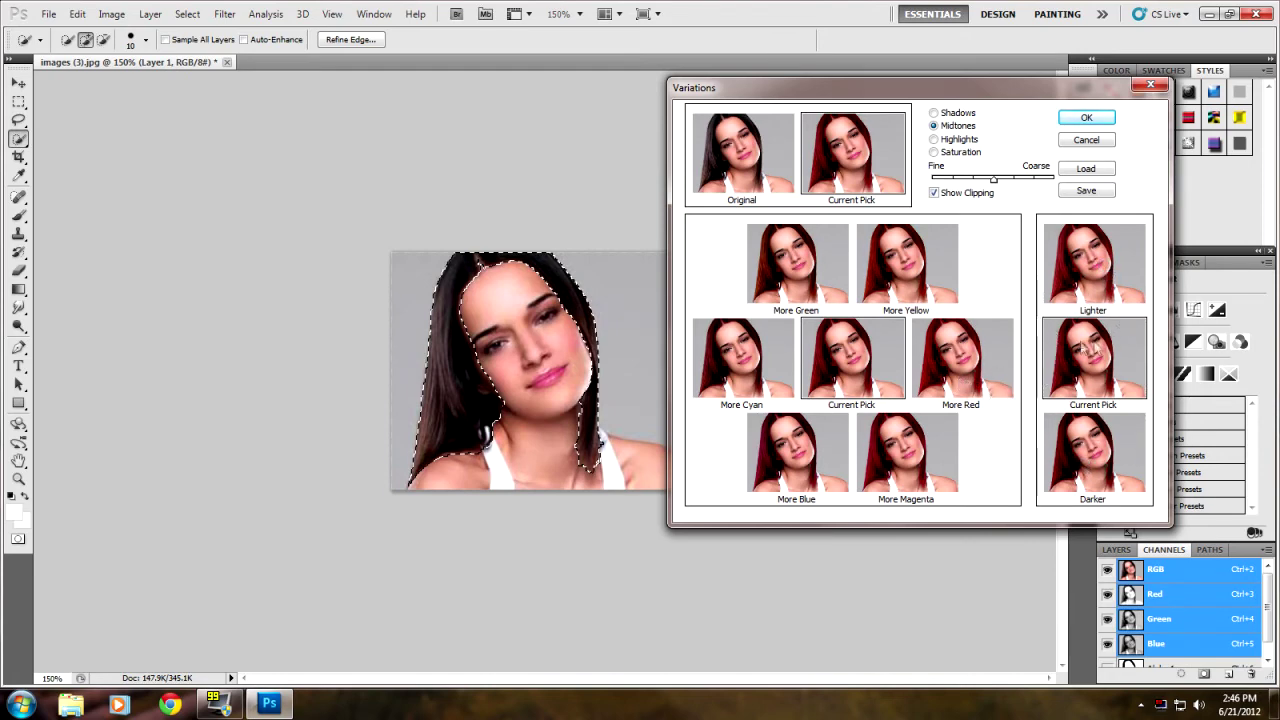
{"action": "left_click", "coordinate": [937, 140]}
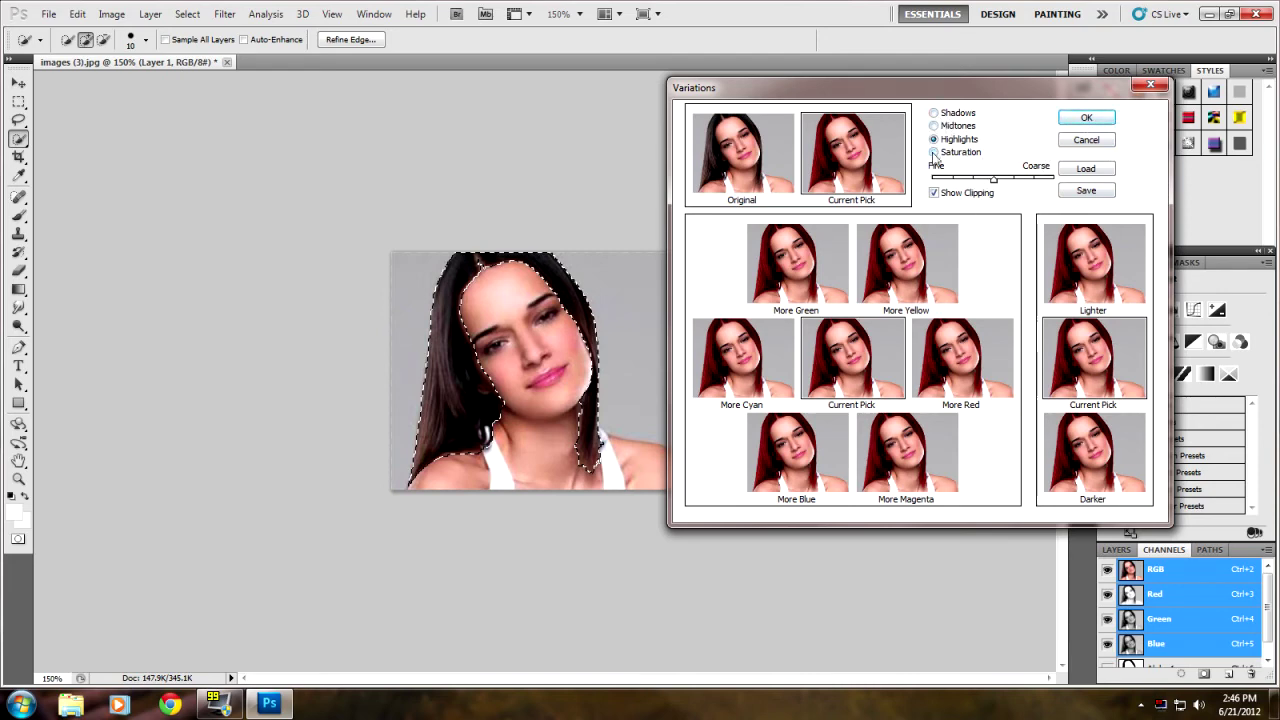
{"action": "left_click", "coordinate": [1084, 119]}
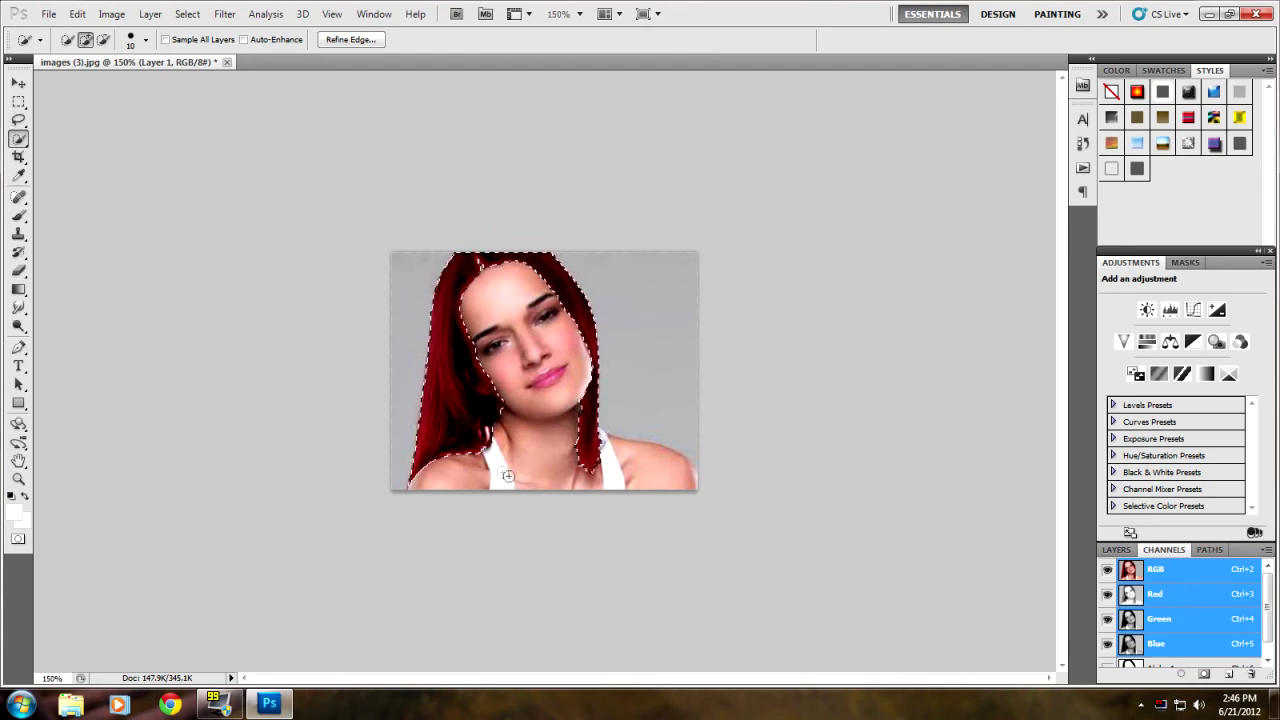
{"action": "key", "text": "ctrl+d"}
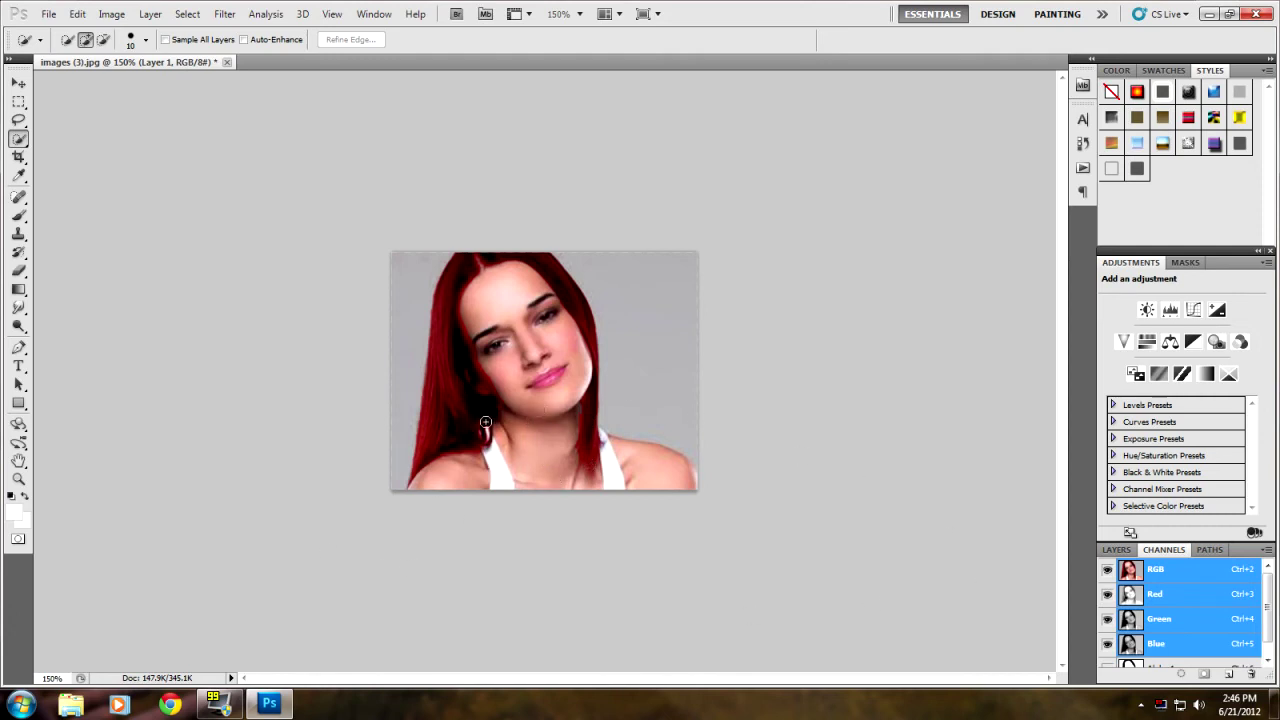
Step: Erase the red spill on the skin along the shoulder below the hair on Layer 1, working at 200% zoom
{"action": "left_click", "coordinate": [47, 679]}
{"action": "type", "text": "200"}
{"action": "key", "text": "Return"}
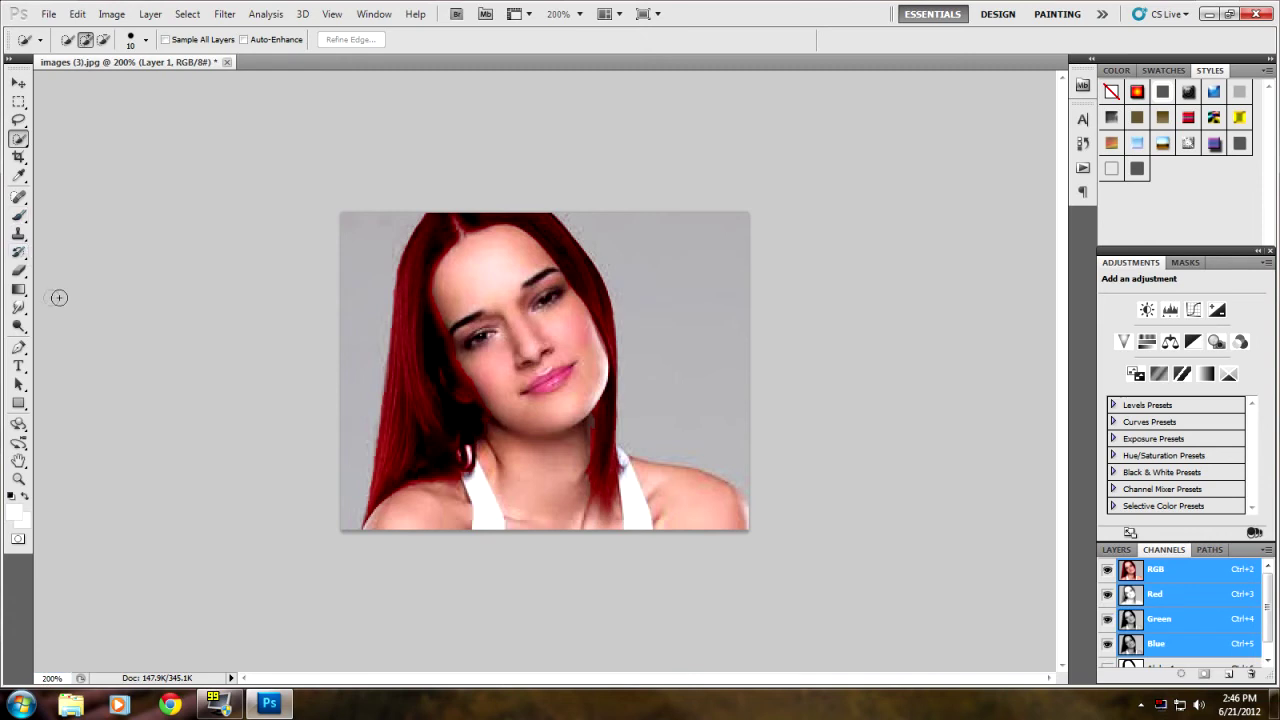
{"action": "left_click", "coordinate": [1113, 550]}
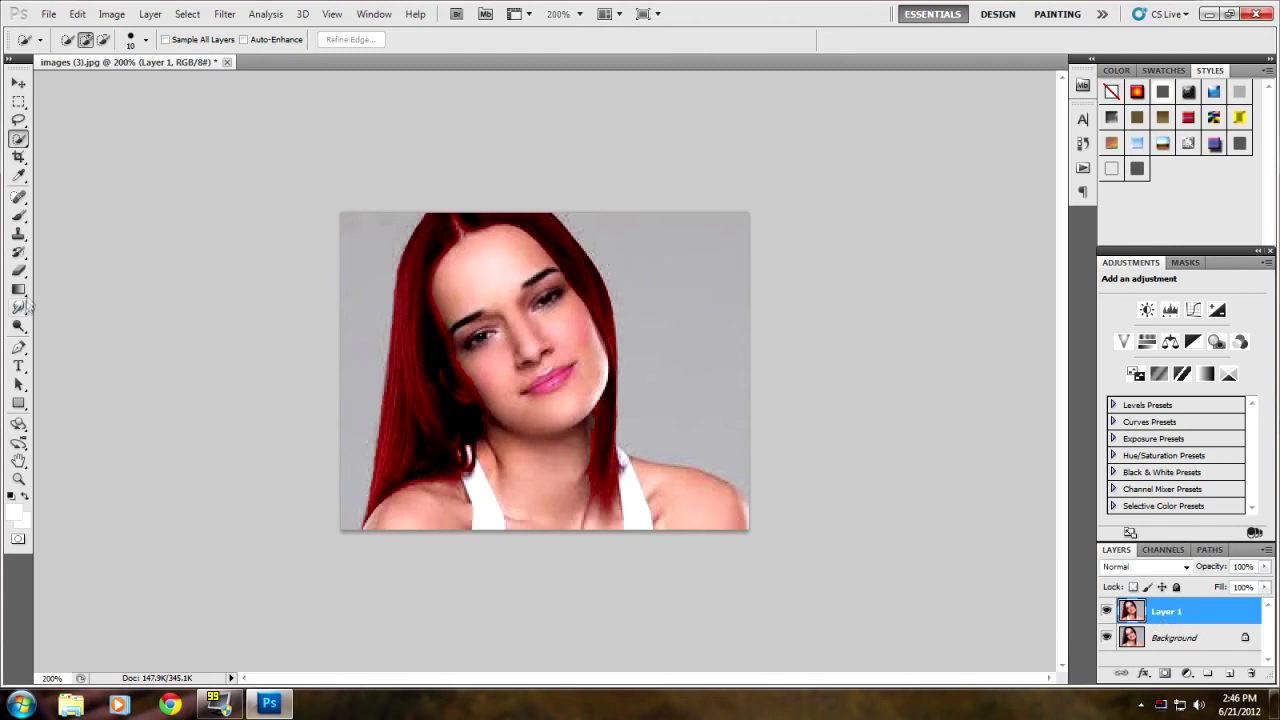
{"action": "left_click", "coordinate": [18, 270]}
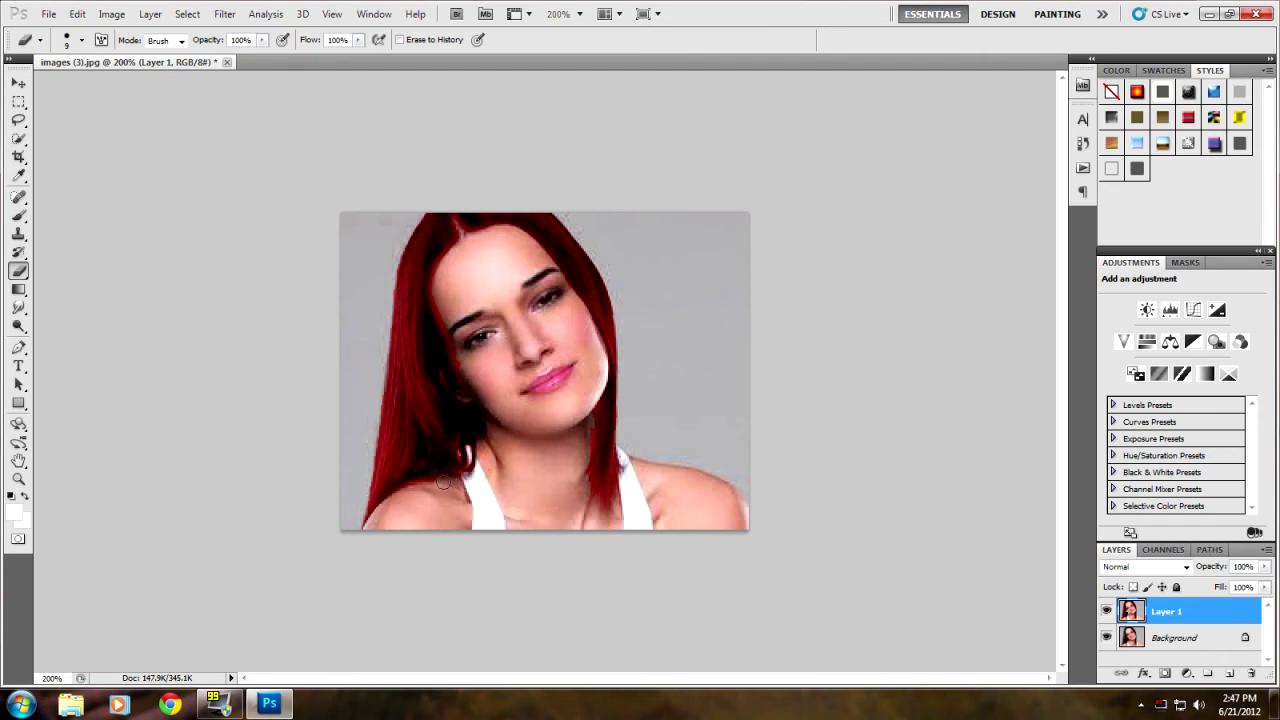
{"action": "mouse_move", "coordinate": [399, 496]}
{"action": "left_mouse_down"}
{"action": "mouse_move", "coordinate": [366, 524]}
{"action": "mouse_move", "coordinate": [400, 509]}
{"action": "left_mouse_up"}
Step: Examine the recolored hair and its edges at 100% and 200% zoom
{"action": "left_click", "coordinate": [54, 678]}
{"action": "type", "text": "100"}
{"action": "key", "text": "Return"}
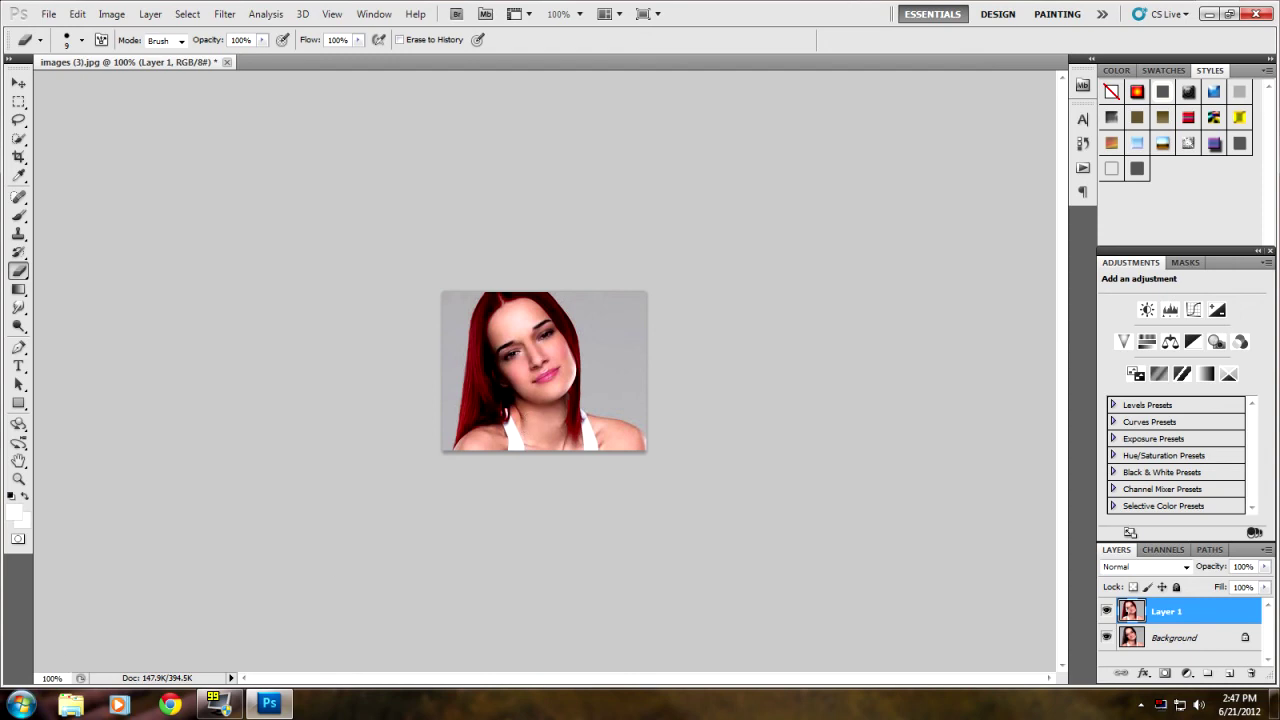
{"action": "left_click", "coordinate": [59, 678]}
{"action": "type", "text": "200"}
{"action": "key", "text": "Return"}
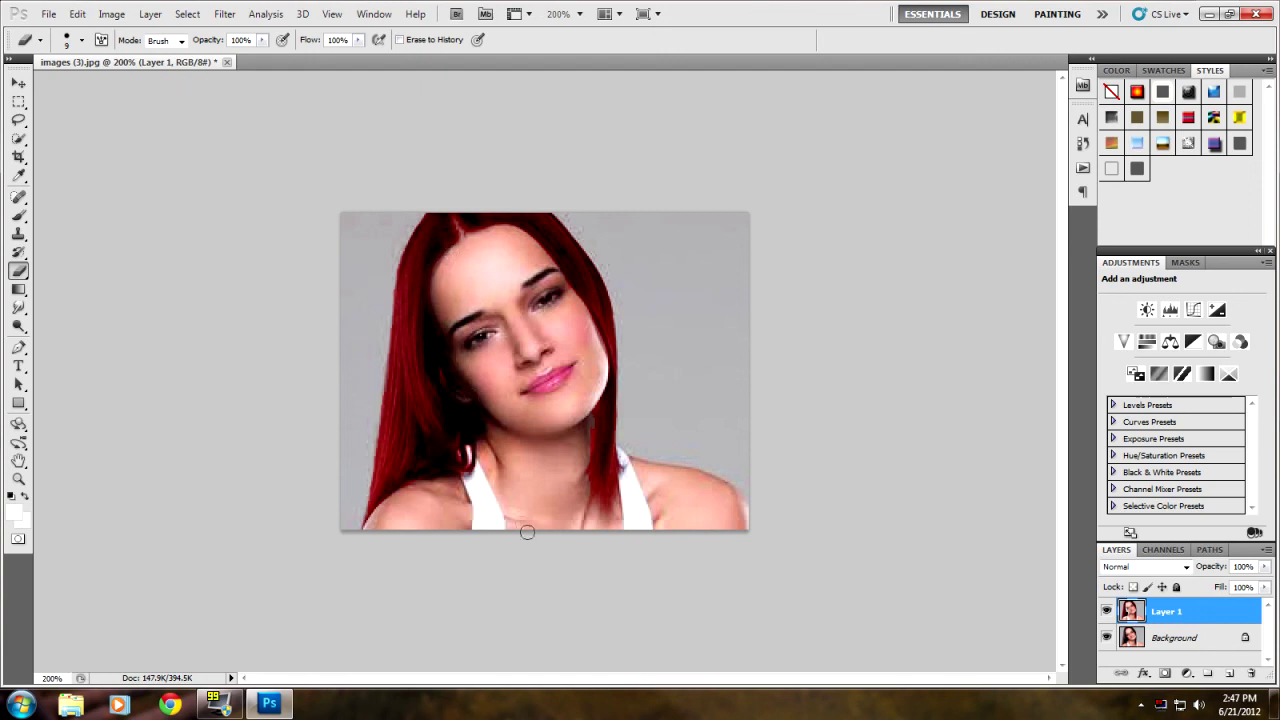
{"action": "mouse_move", "coordinate": [205, 706]}
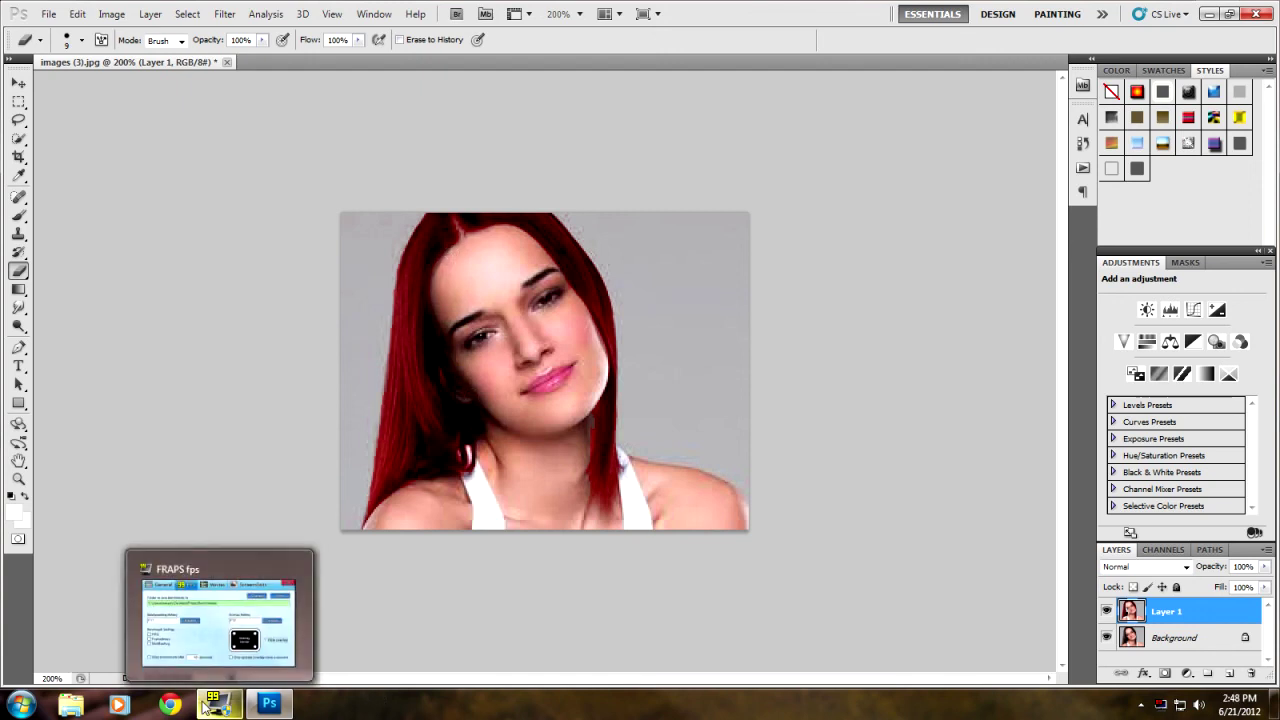